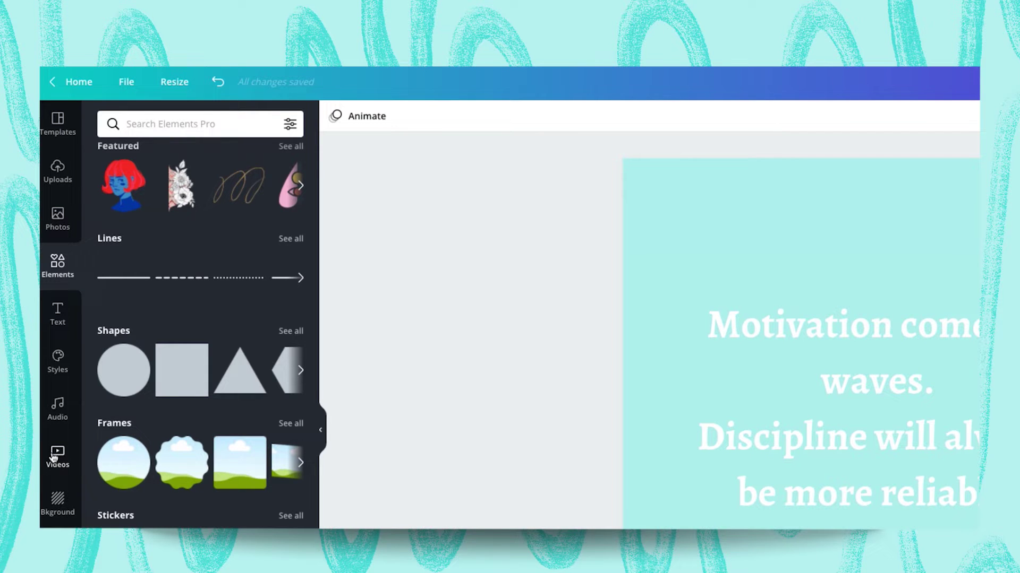
- Search stock videos for beach, add the aerial palm-tree beach clip, and play it
click(56, 456)
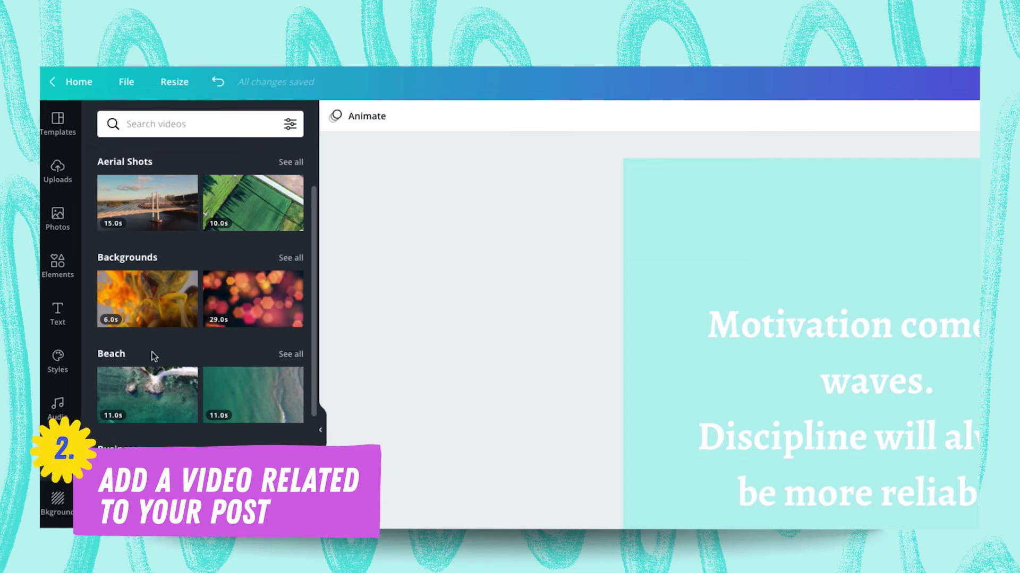
click(291, 354)
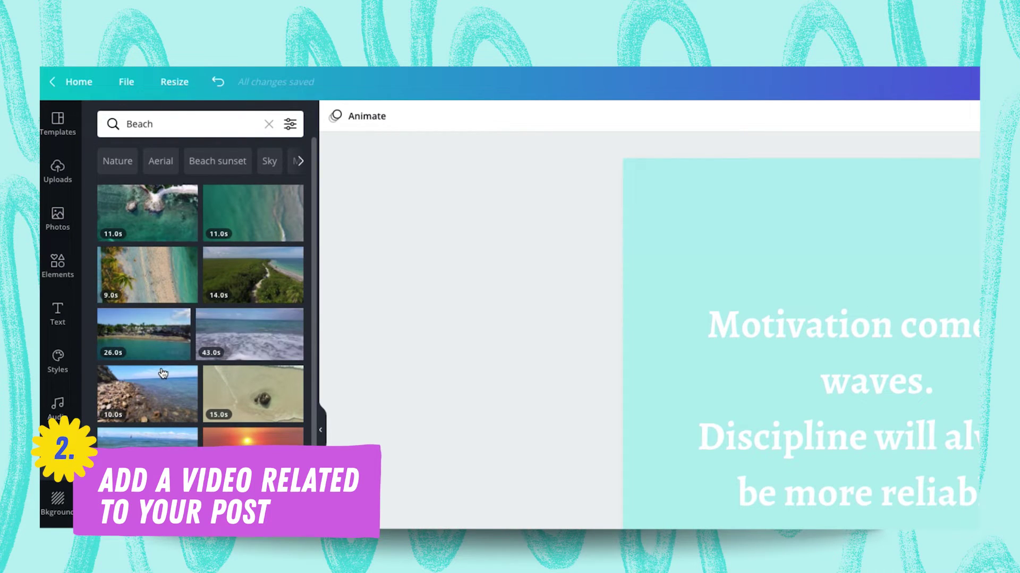
click(249, 331)
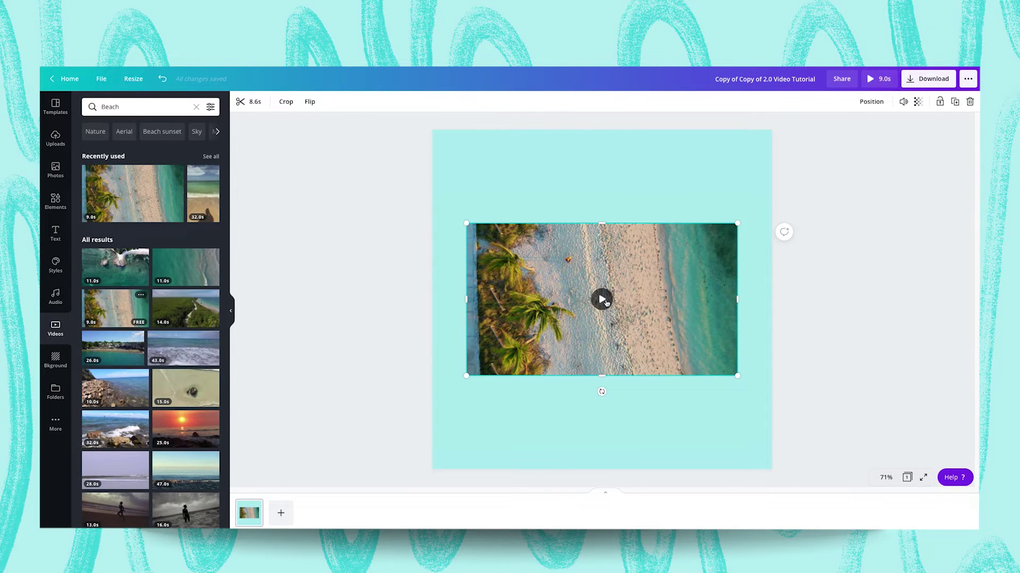
click(603, 300)
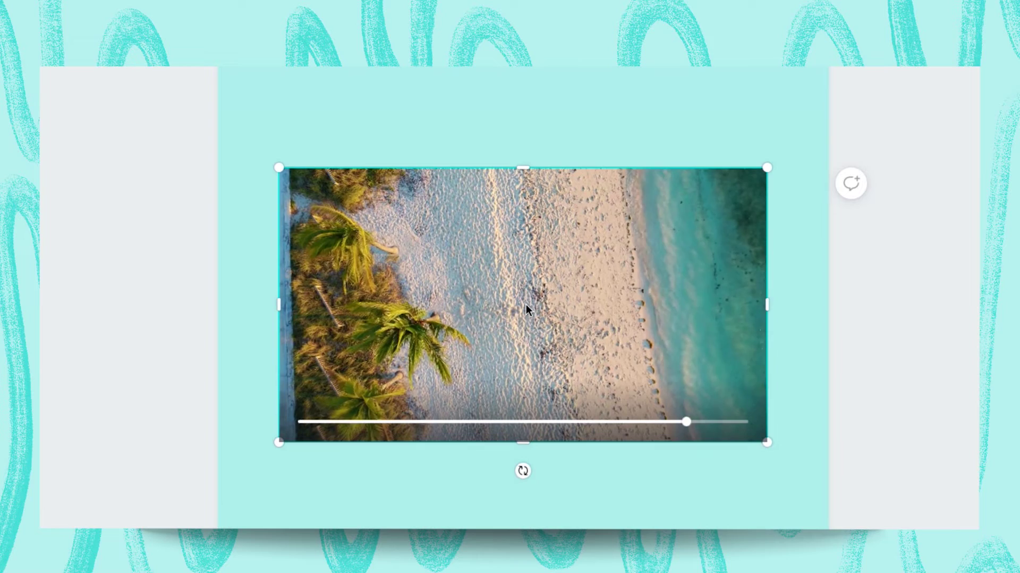
click(526, 305)
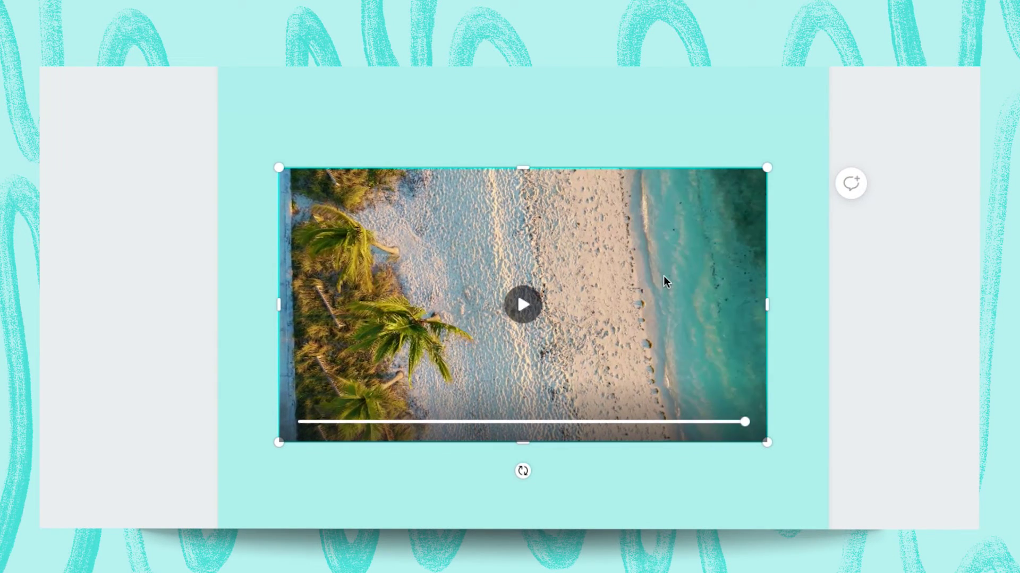
- Stretch the beach video's corners and edges until it fills the whole square page
click(523, 304)
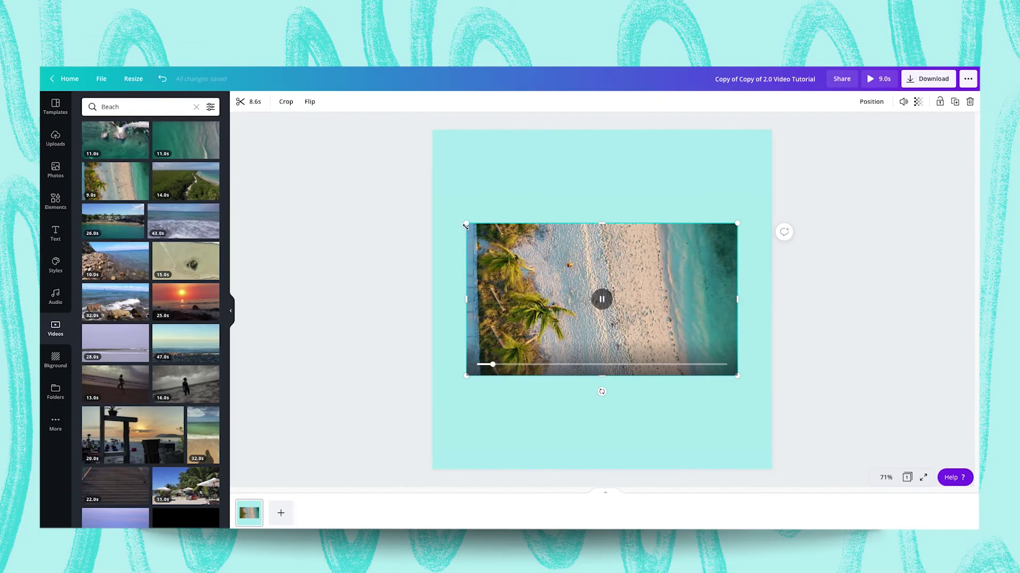
drag(466, 223, 432, 203)
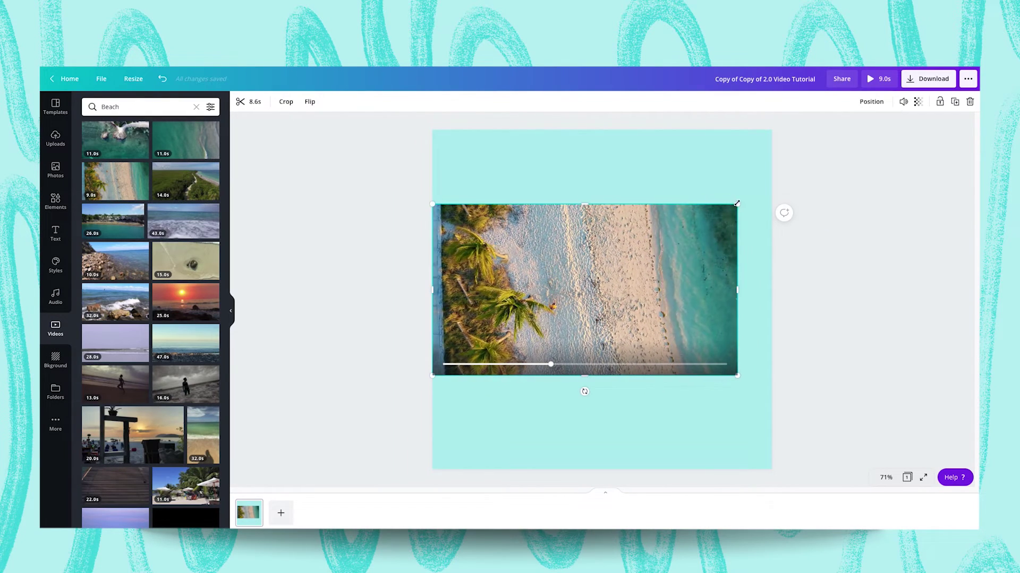
drag(737, 204, 769, 189)
drag(600, 187, 602, 130)
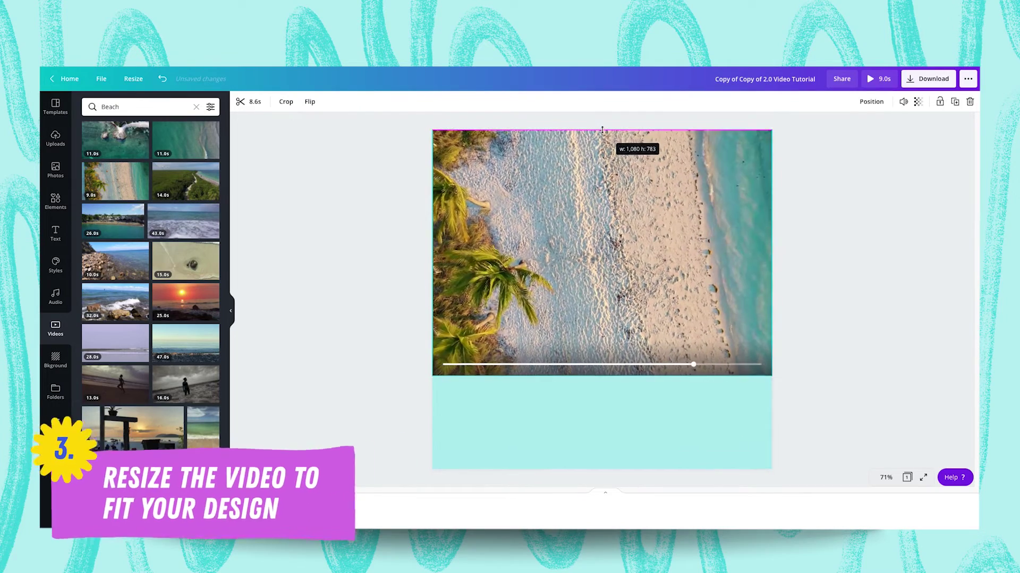
drag(602, 377, 630, 375)
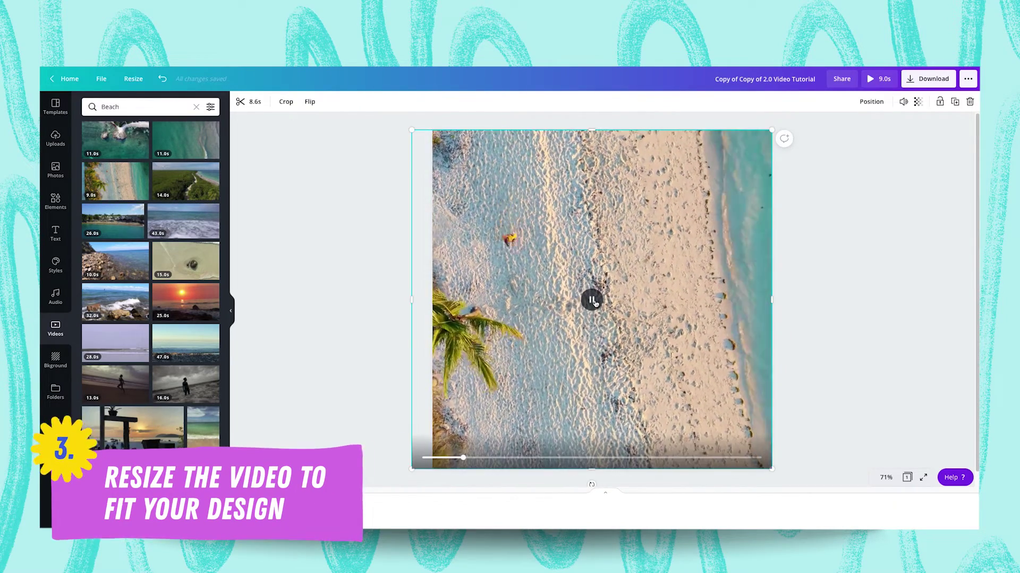
drag(415, 303, 418, 303)
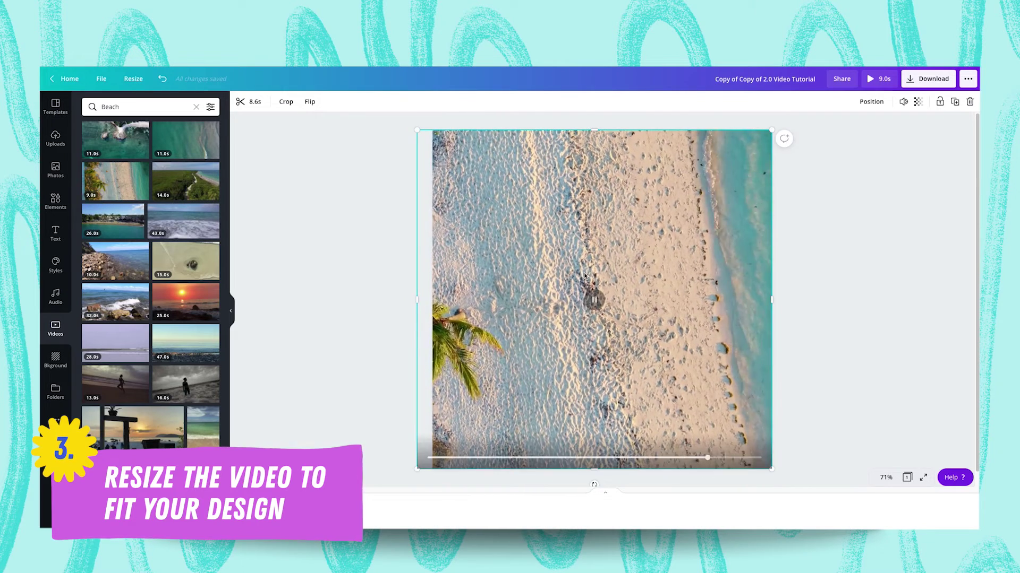
click(589, 301)
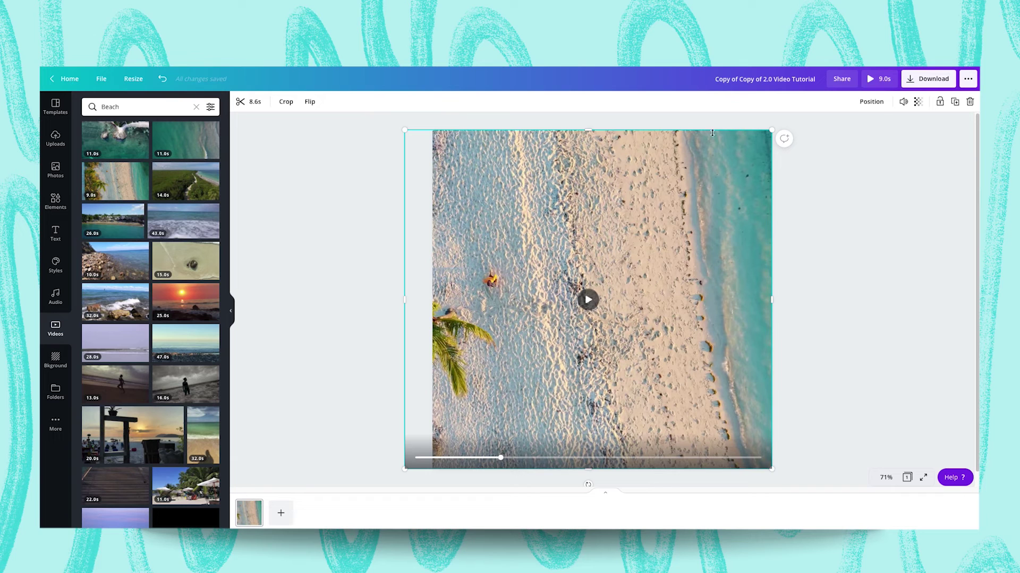
- Send the beach video backward so the quote text shows in front
click(870, 102)
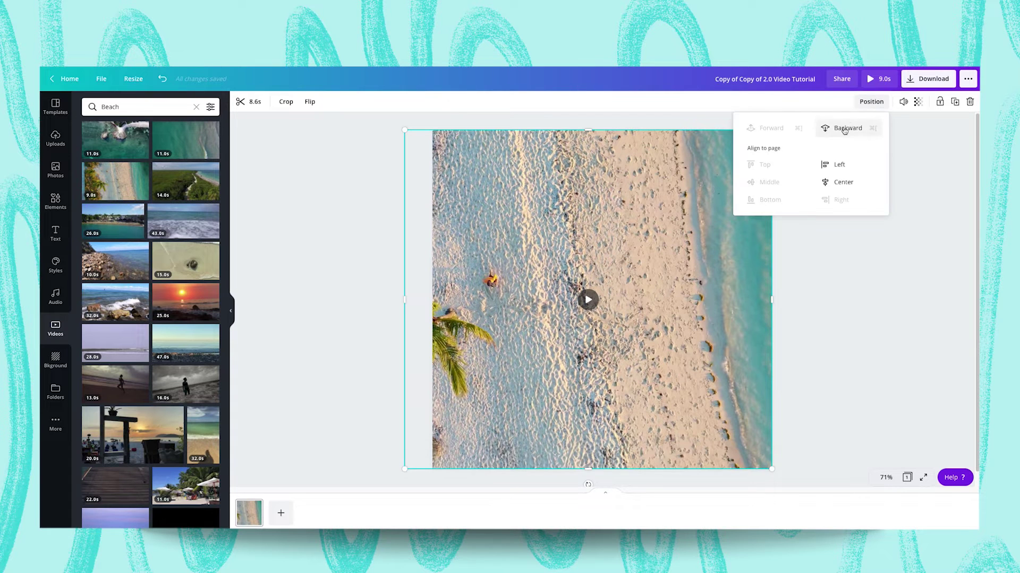
click(844, 129)
click(588, 299)
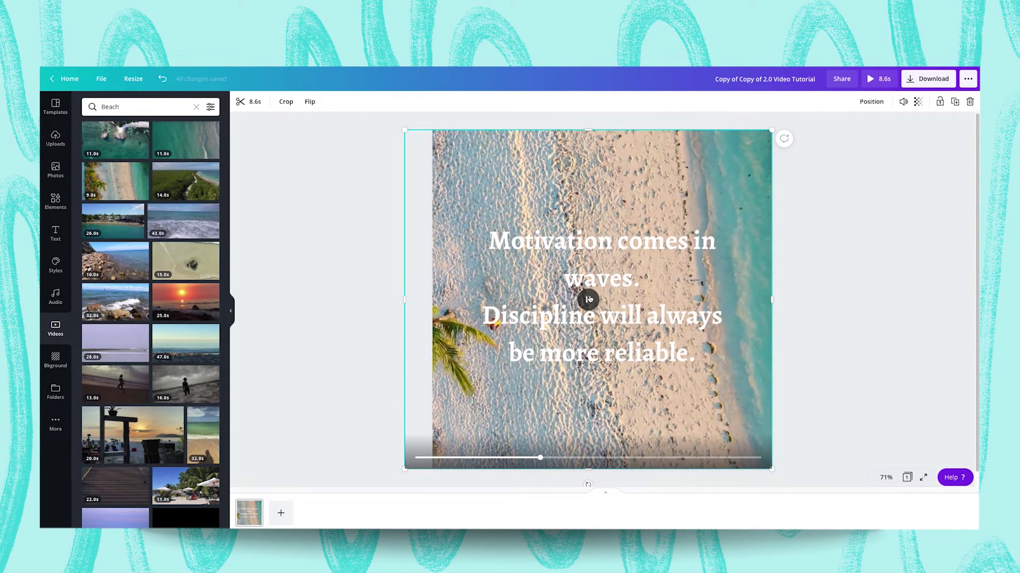
click(588, 299)
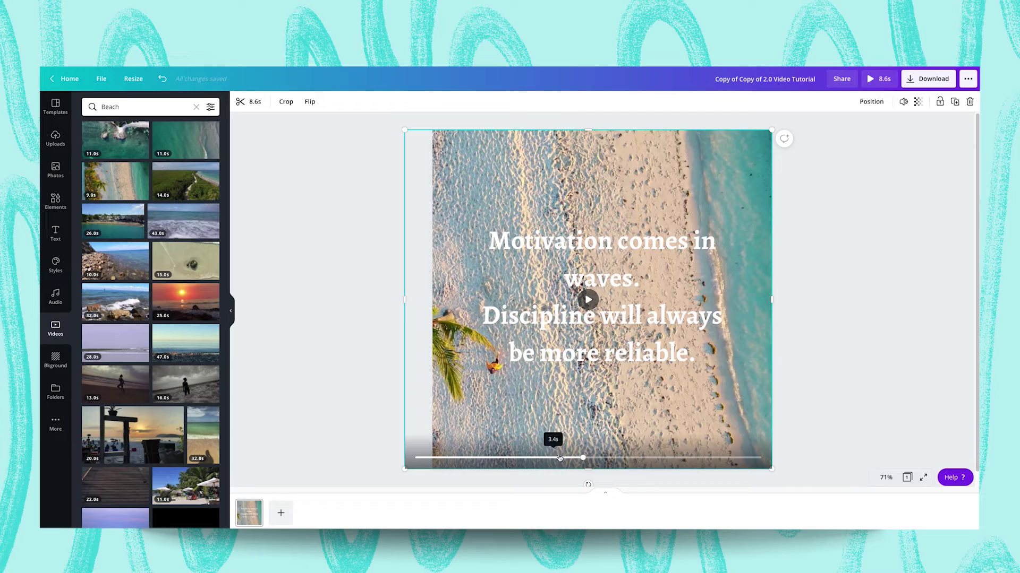
- Rotate the video to -90° so the shoreline runs across the top, filling the page
drag(590, 485, 743, 295)
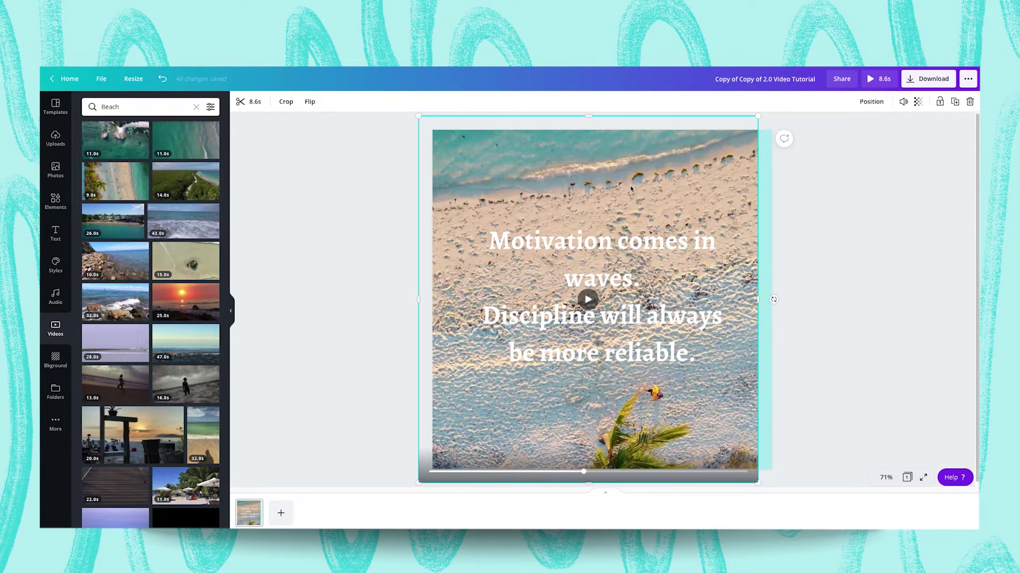
drag(632, 184, 642, 185)
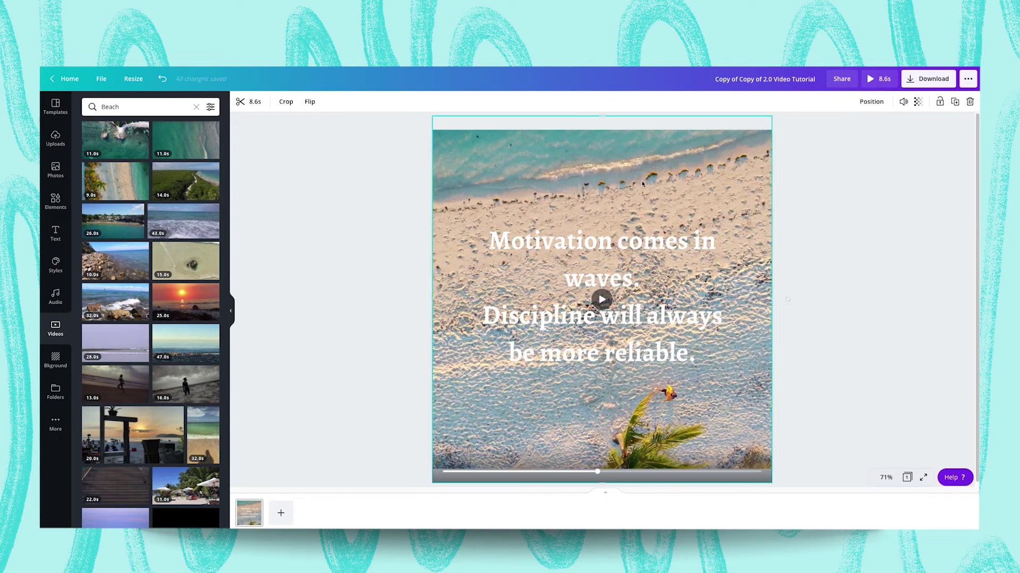
click(569, 256)
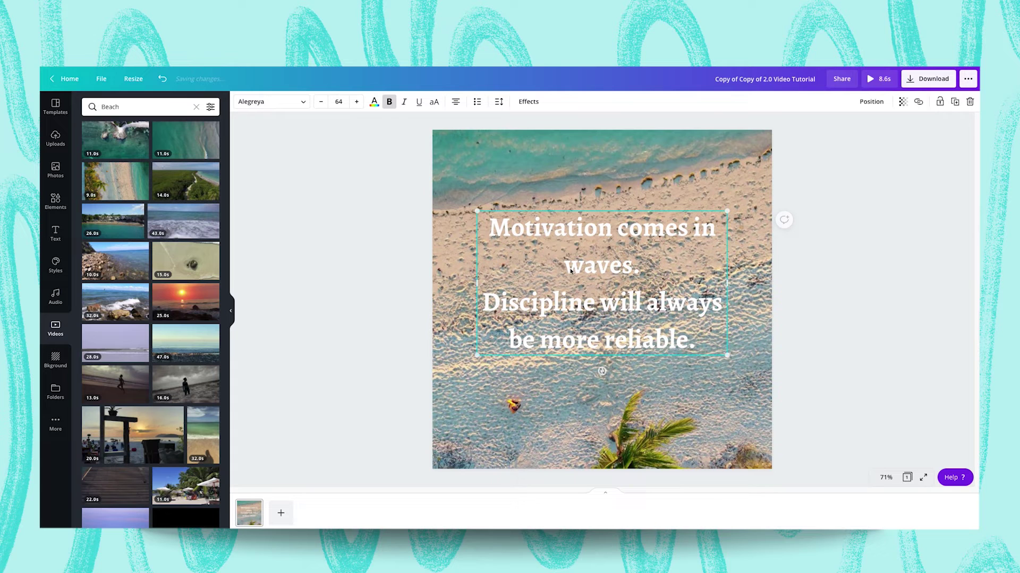
click(574, 415)
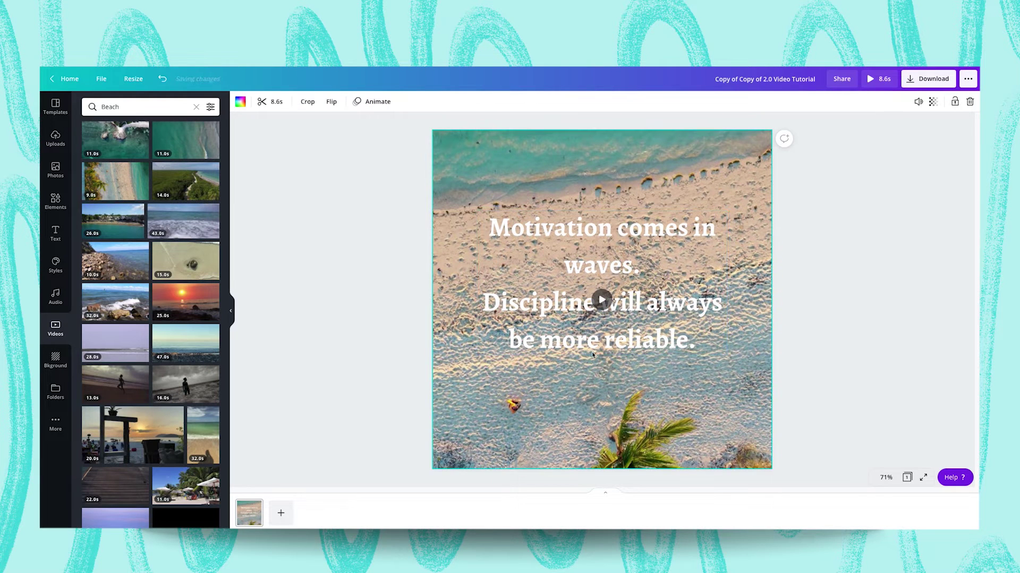
click(602, 301)
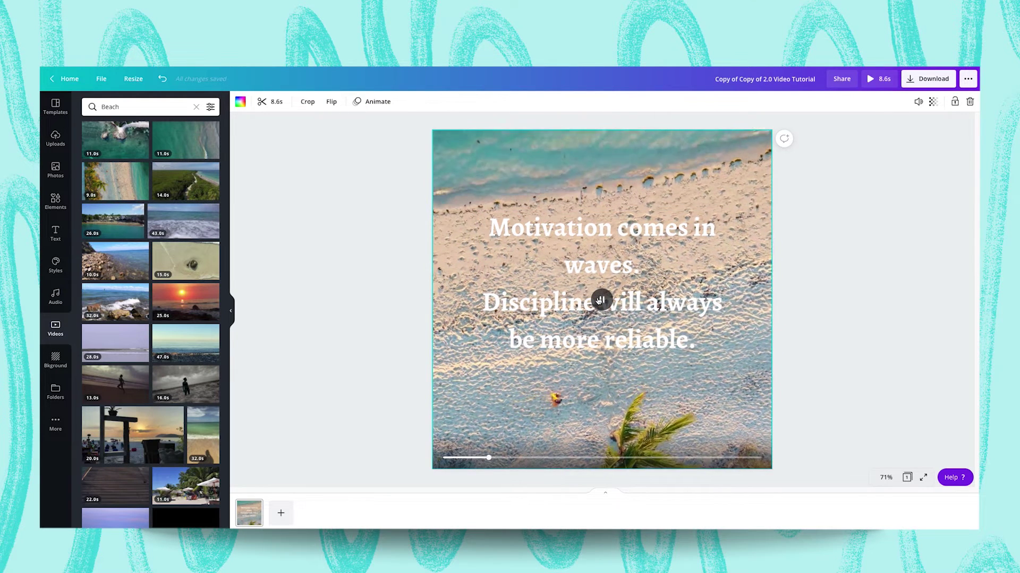
- Switch all the quote text to the Articulat font
click(600, 300)
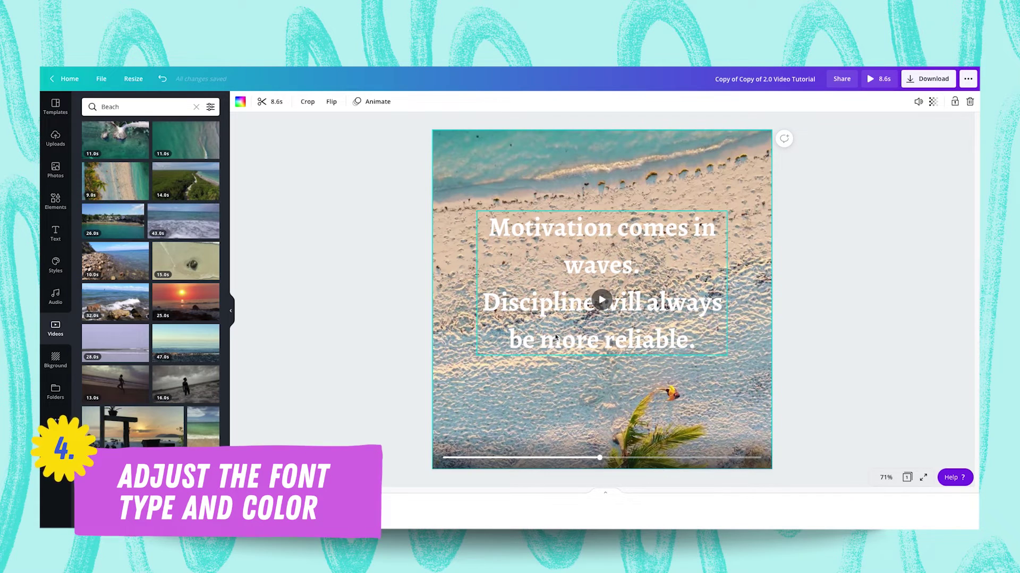
click(698, 335)
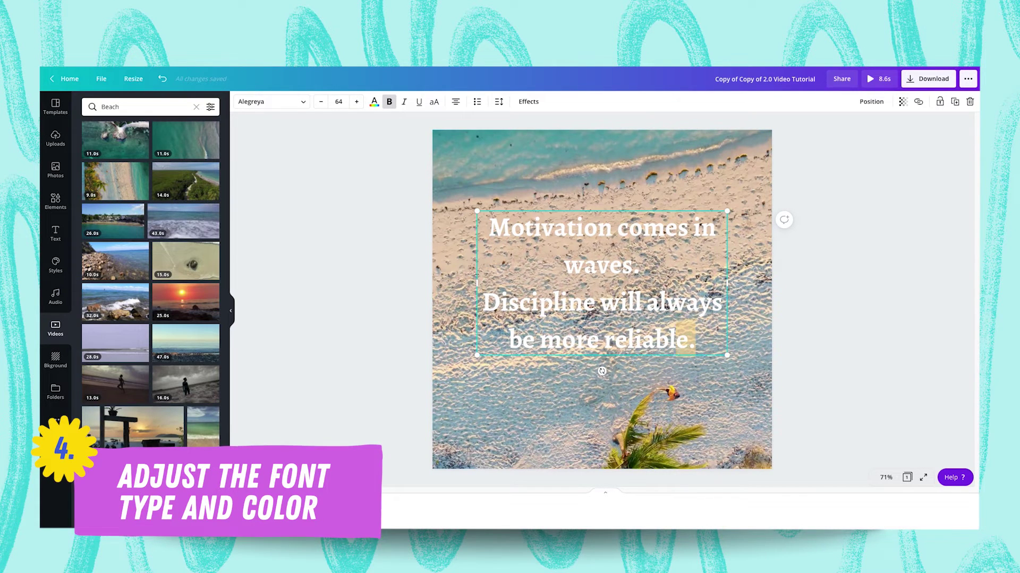
key(ctrl+a)
click(55, 233)
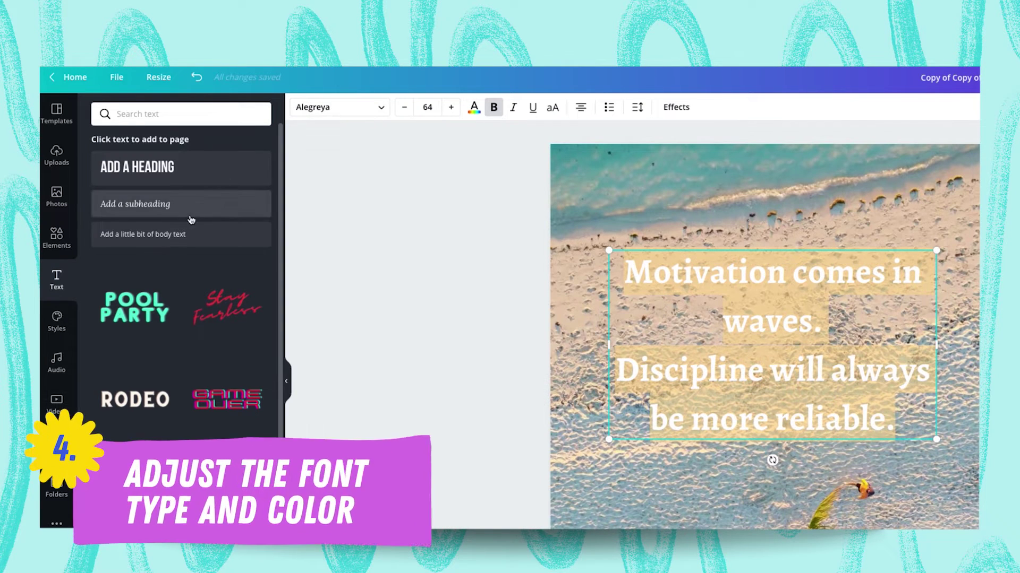
scroll(211, 413, down, 8)
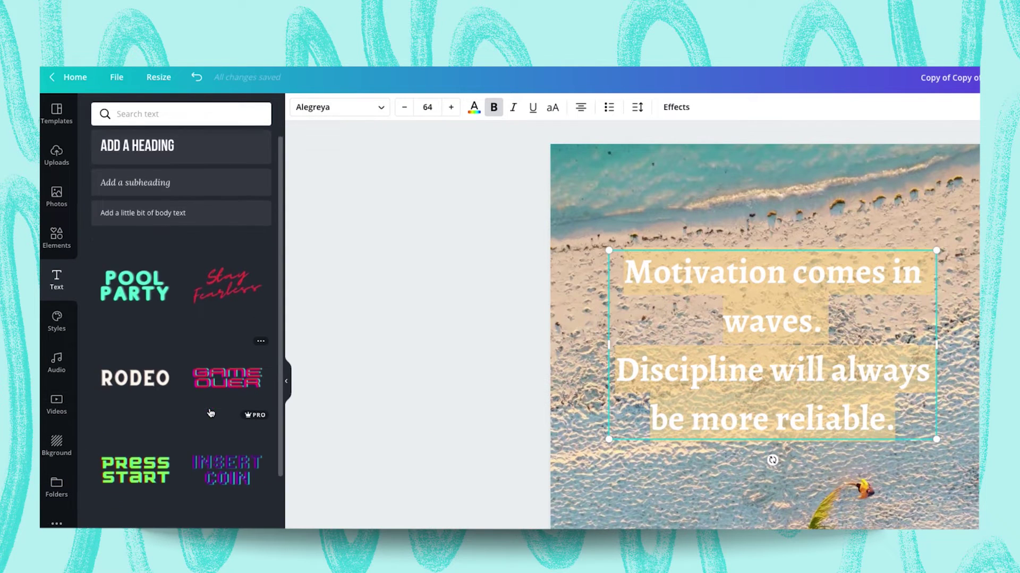
scroll(211, 413, down, 2)
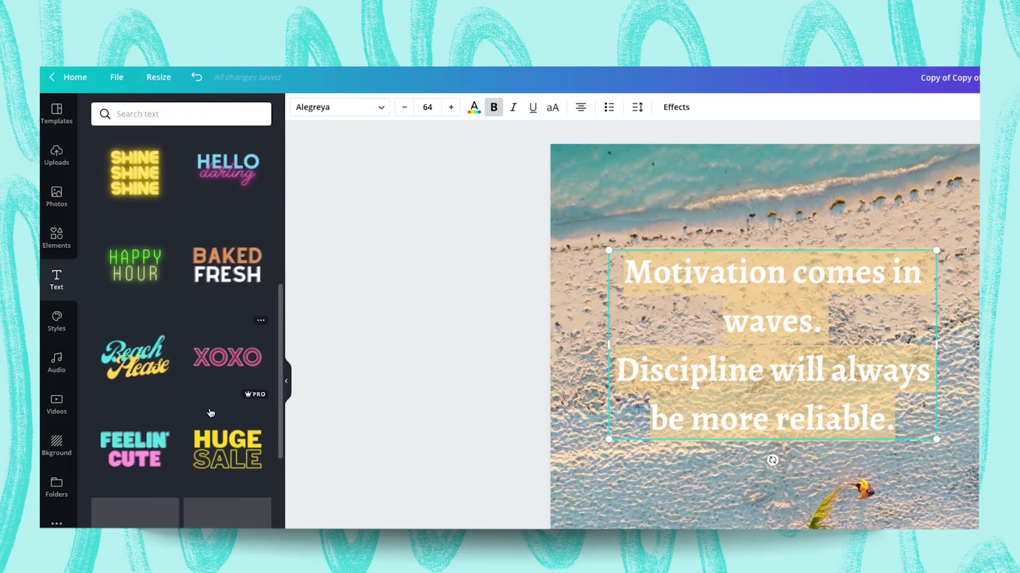
scroll(211, 413, up, 10)
click(382, 109)
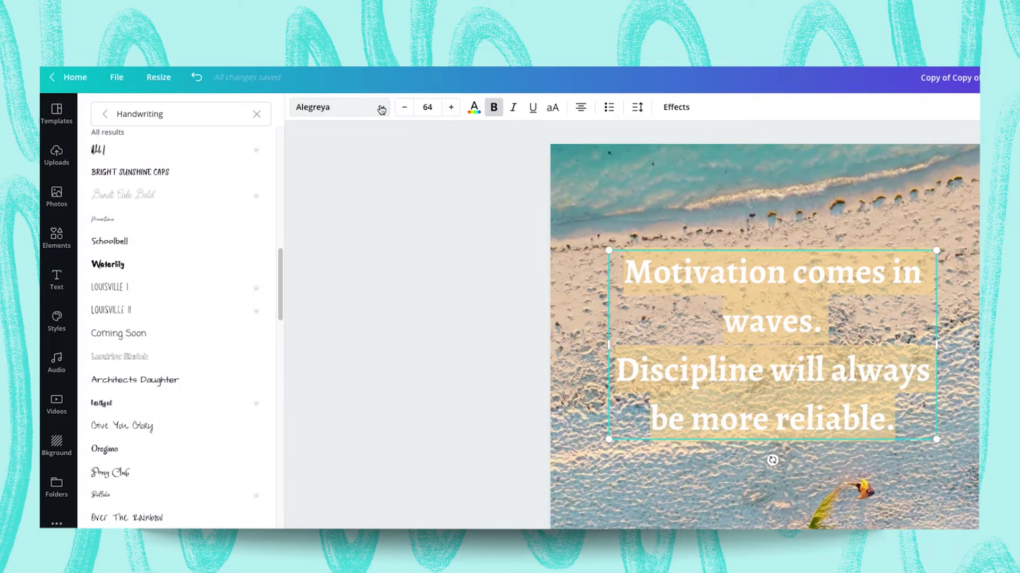
scroll(225, 207, up, 1)
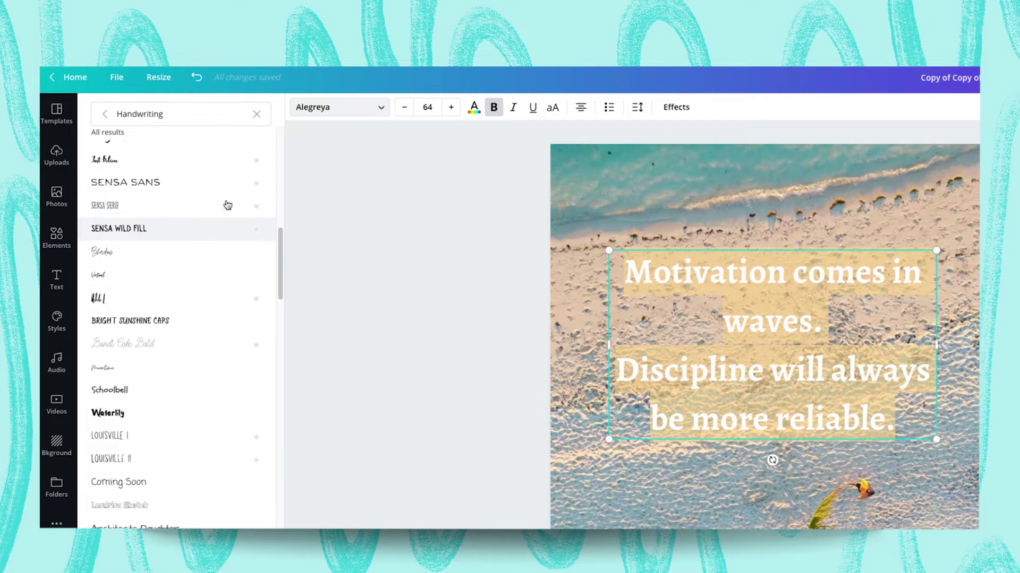
click(256, 114)
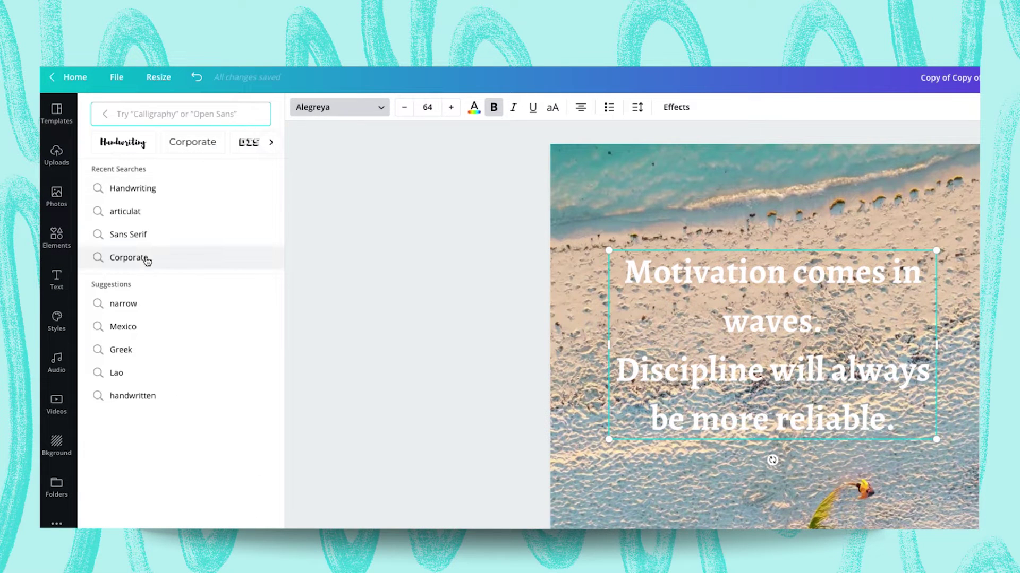
click(150, 215)
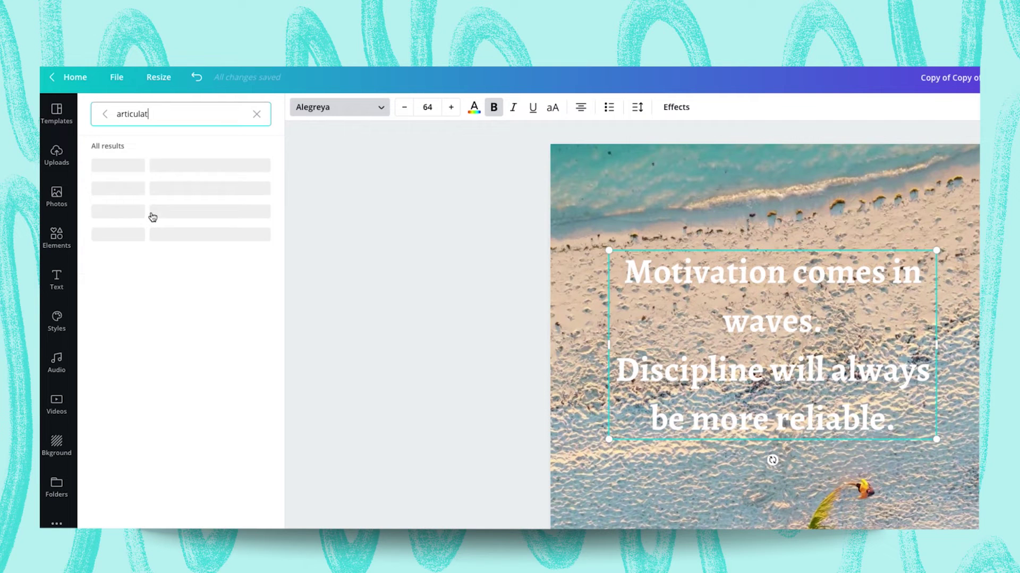
click(139, 165)
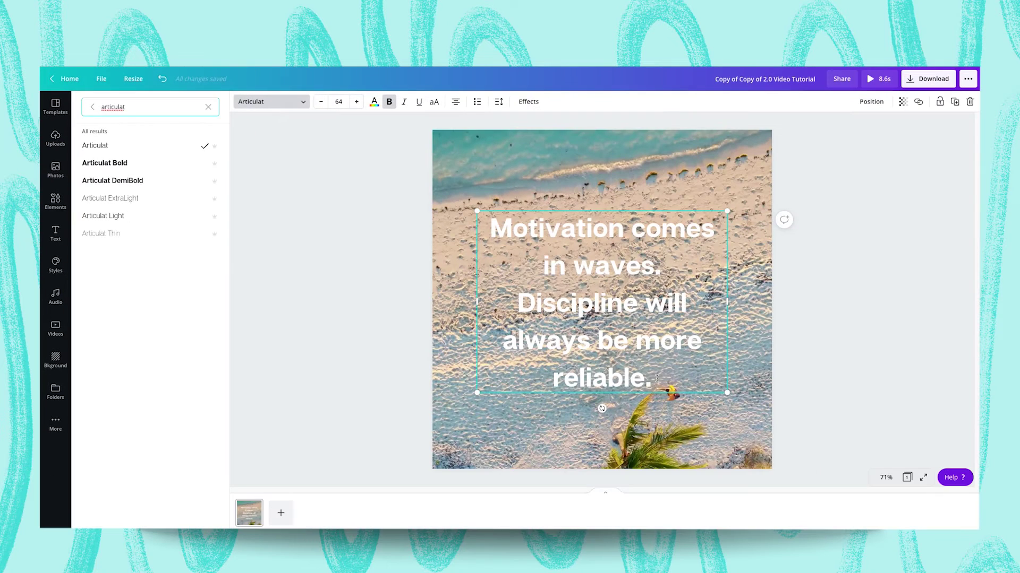
- Left-align the quote text instead of centring it
drag(657, 378, 493, 228)
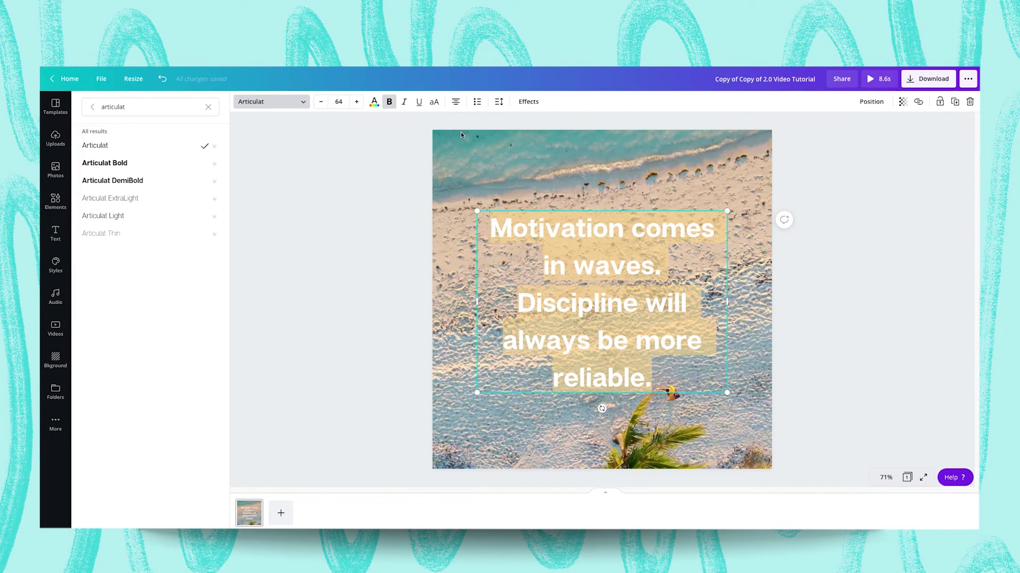
click(455, 103)
click(456, 103)
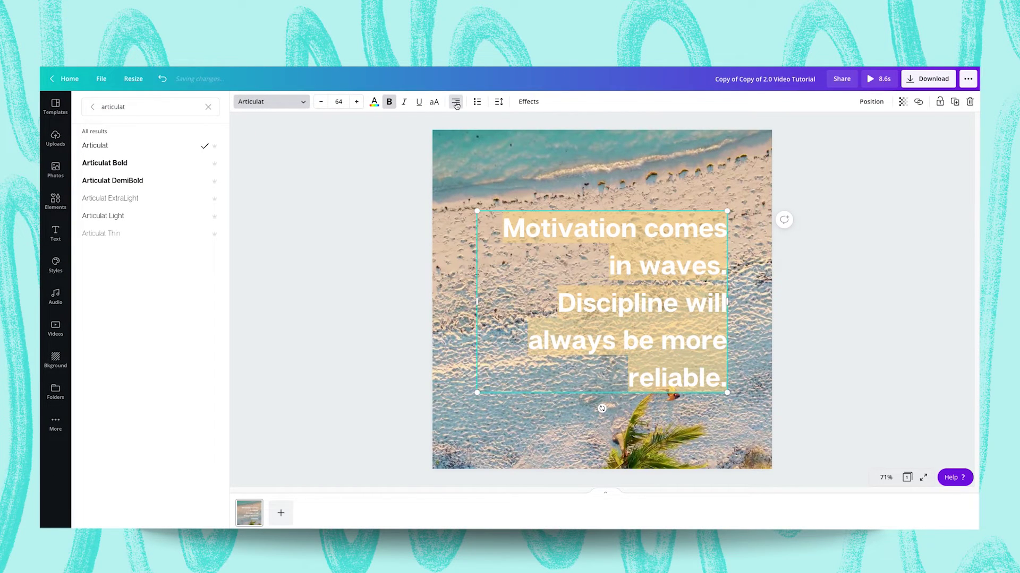
click(456, 104)
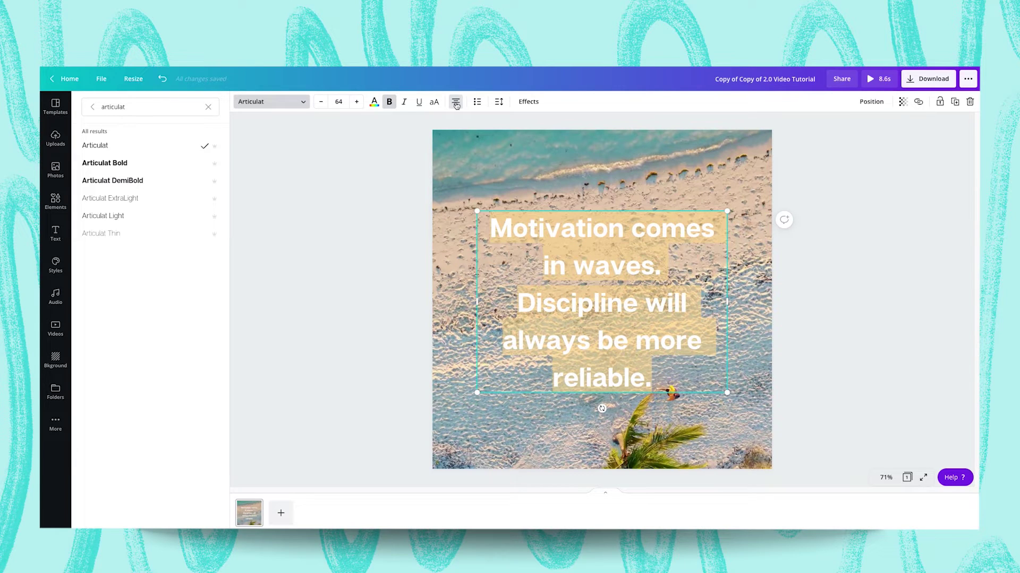
click(456, 104)
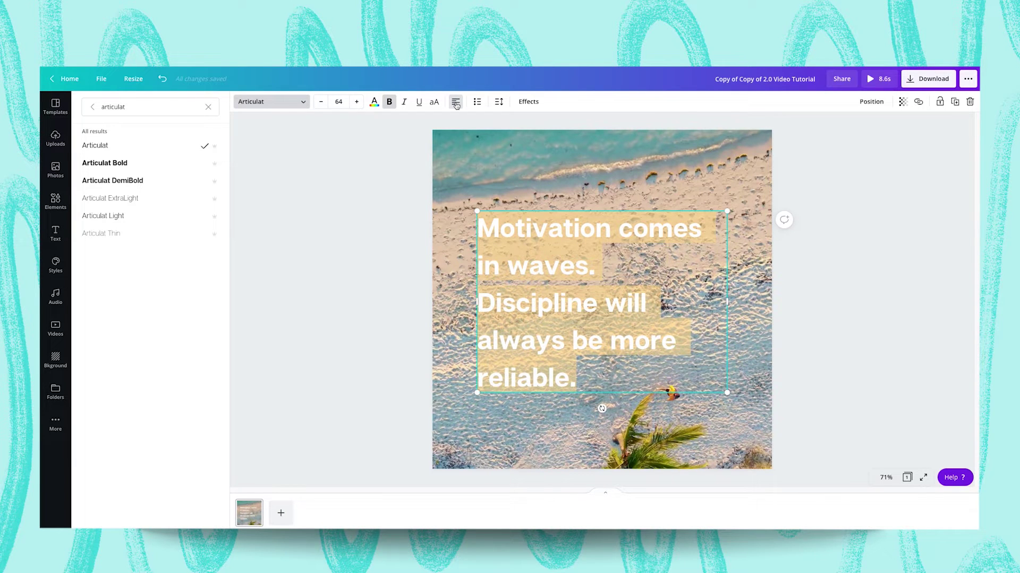
- Shrink the quote box to font size 55.5 and nudge it slightly higher
drag(727, 391, 694, 368)
key(Escape)
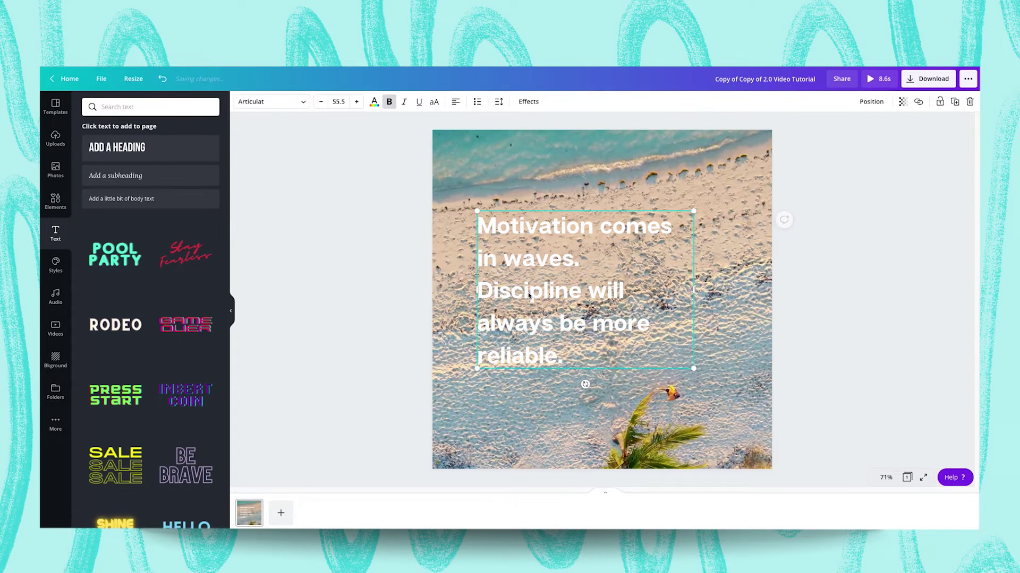
drag(529, 294, 528, 281)
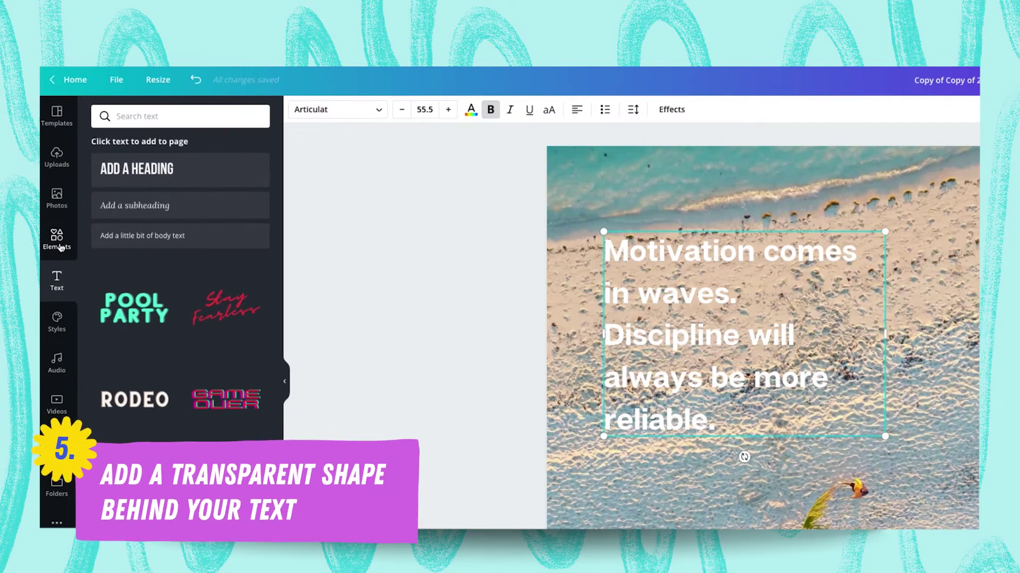
- Add a square shape and size it to cover the whole 1080×1080 page
click(55, 201)
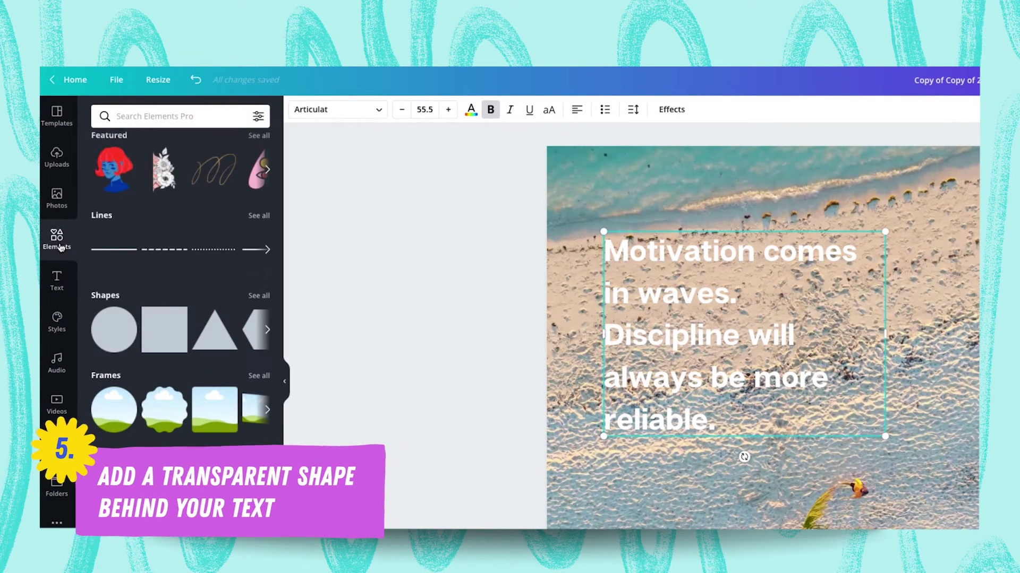
click(178, 335)
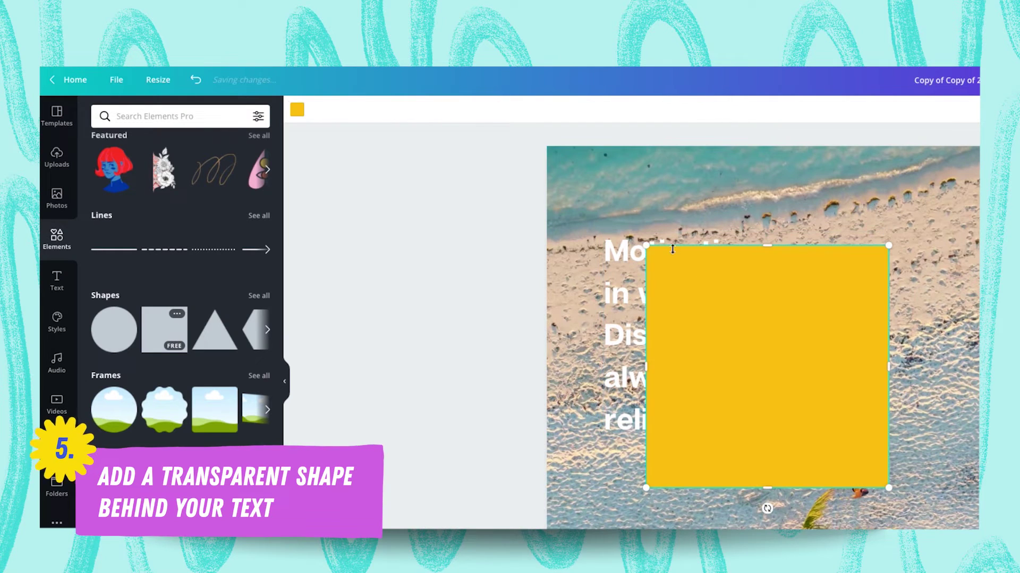
drag(731, 352, 632, 255)
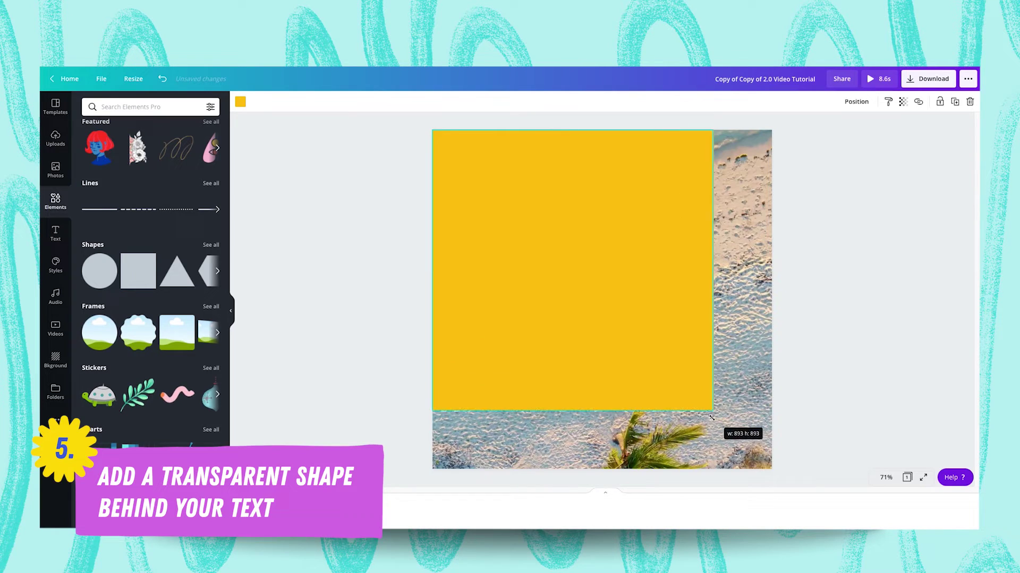
drag(712, 418, 760, 458)
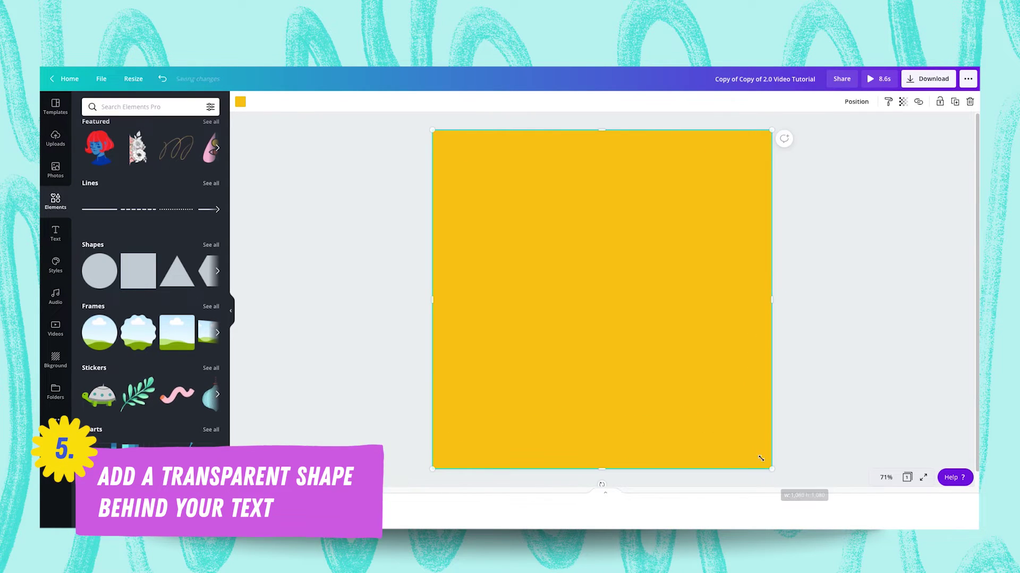
- Send the yellow square behind the quote and lower its opacity so the beach shows through
click(857, 104)
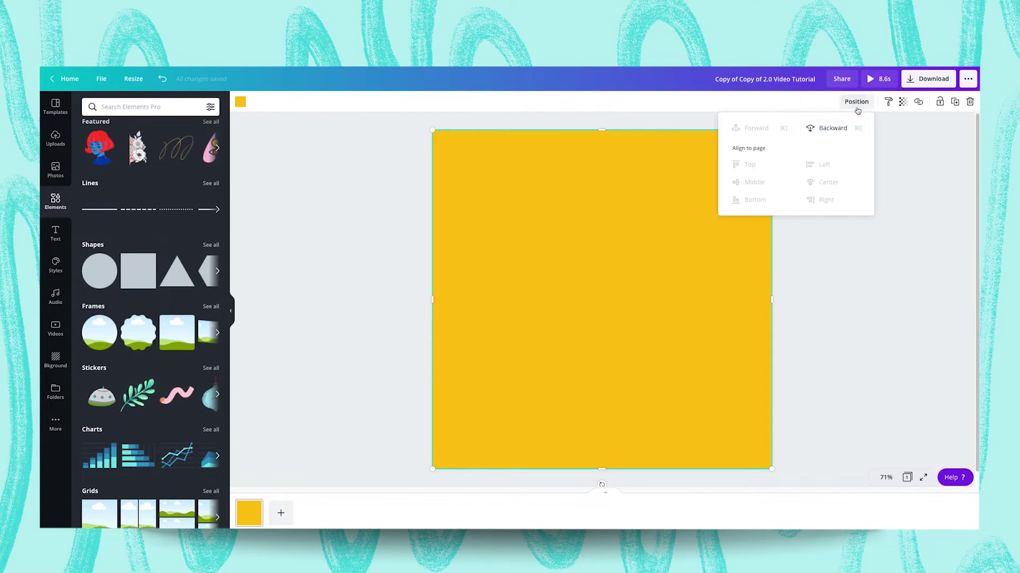
click(835, 128)
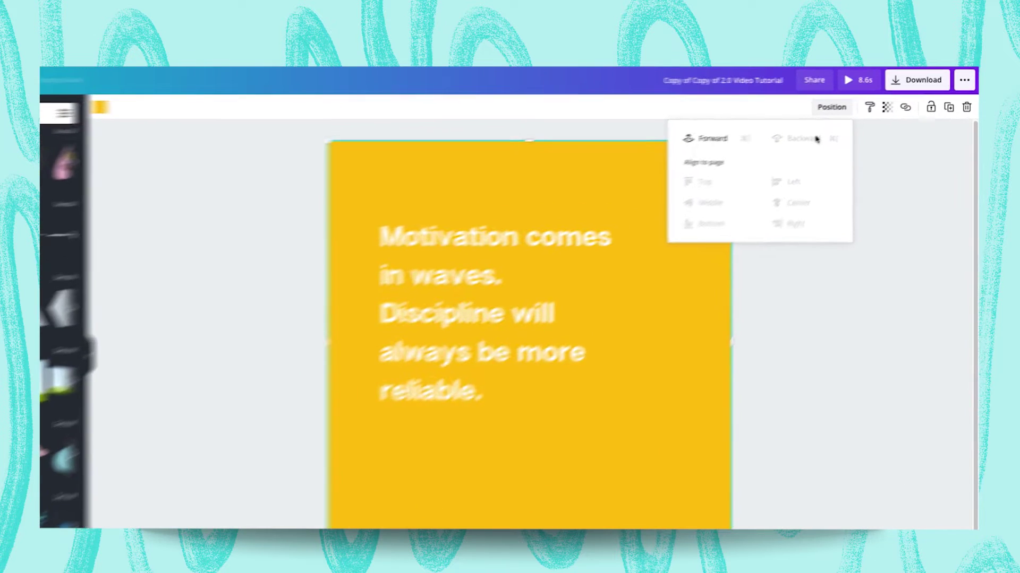
click(887, 107)
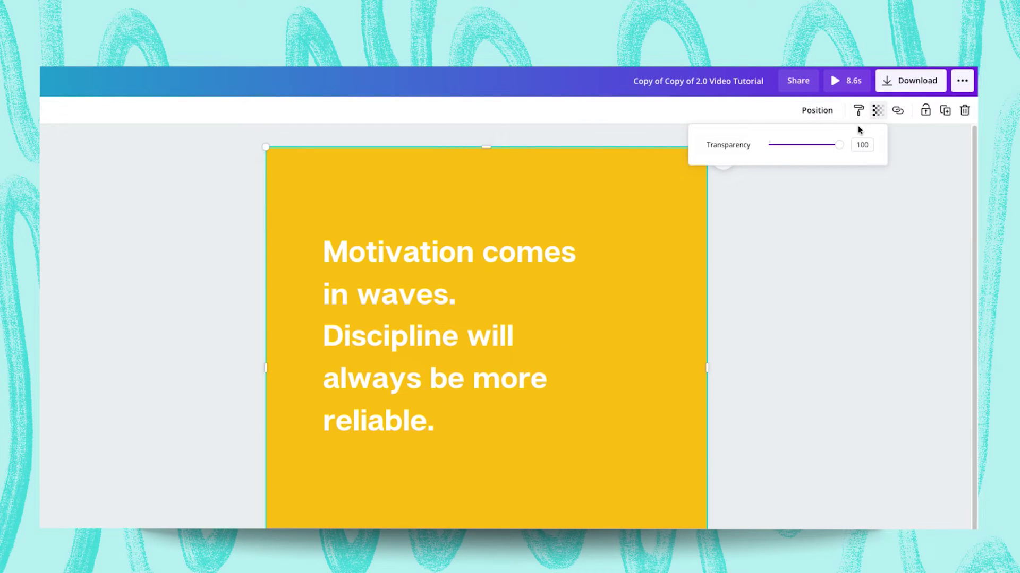
drag(839, 145, 805, 148)
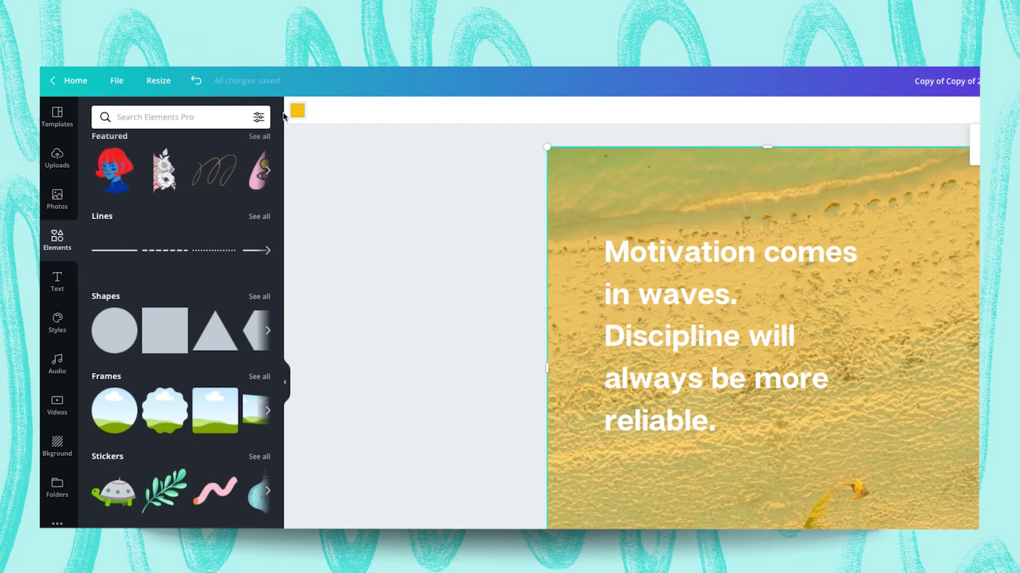
- Recolour the overlay square to a bright aqua with the custom colour picker
click(298, 110)
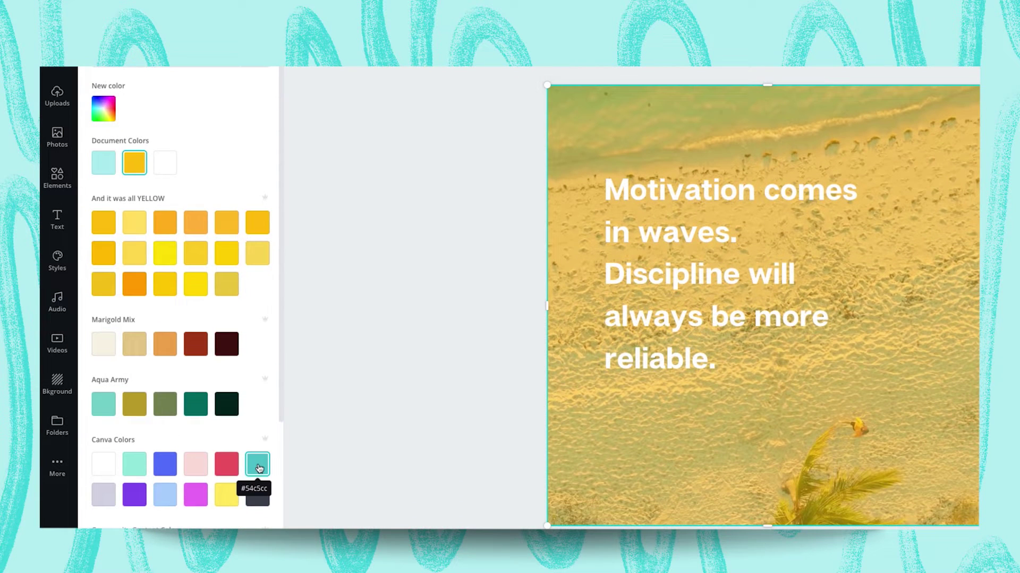
scroll(175, 452, down, 4)
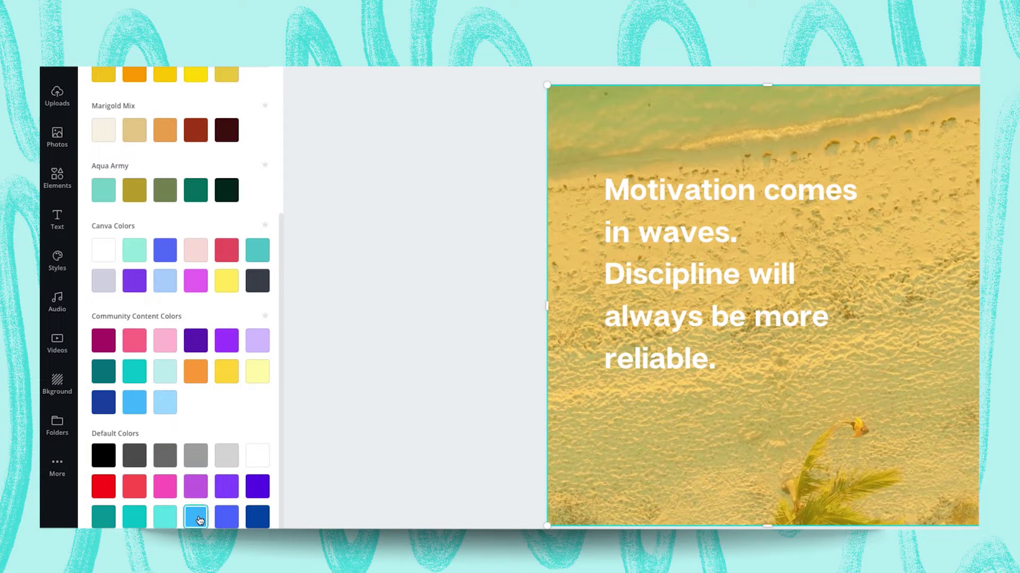
click(198, 519)
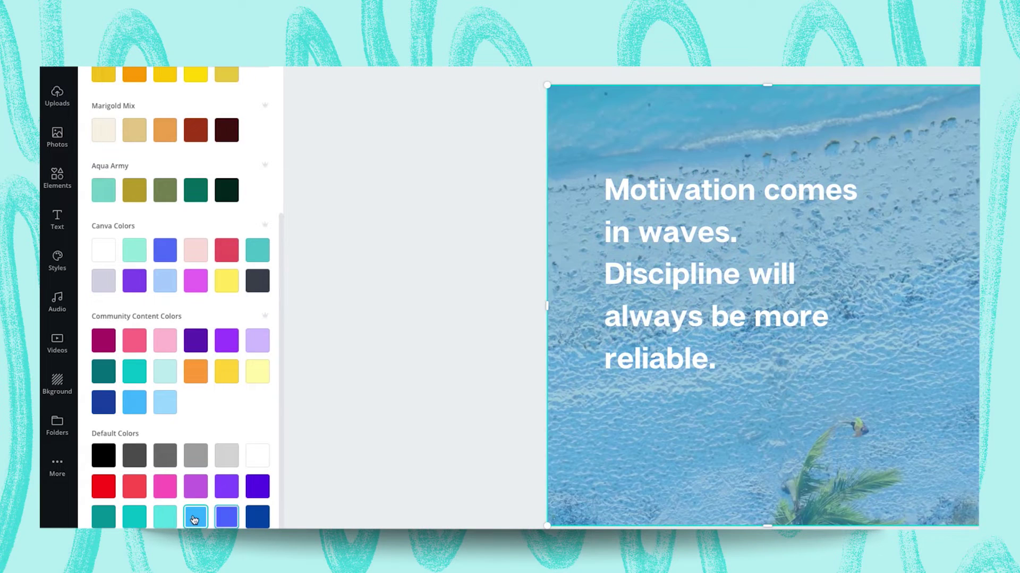
click(165, 517)
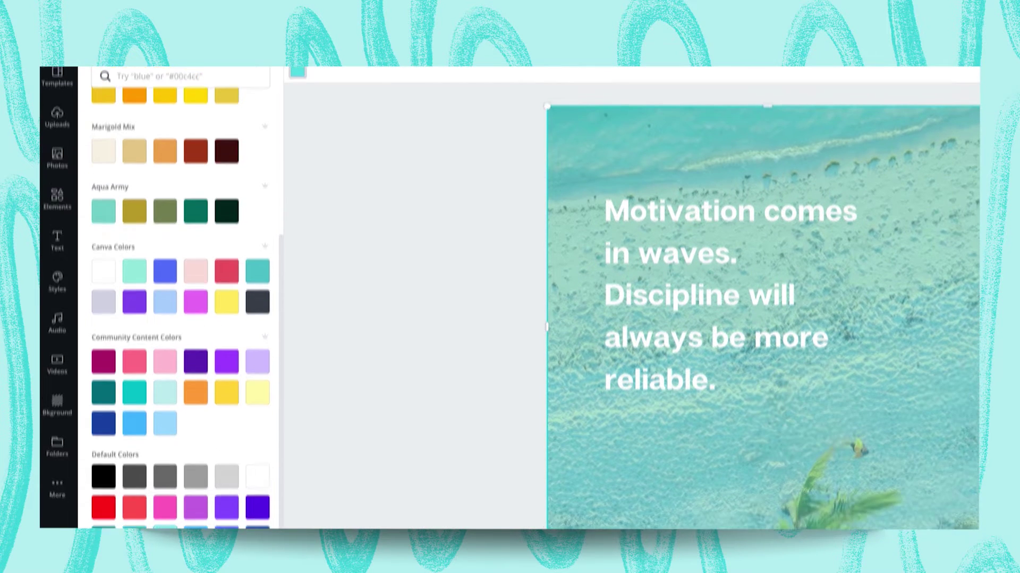
scroll(185, 462, up, 5)
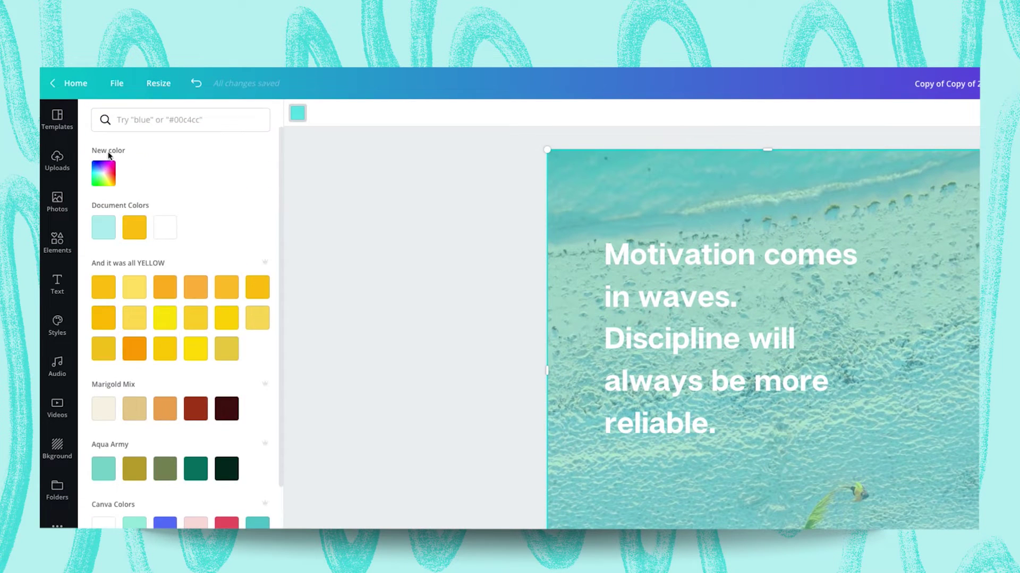
click(105, 171)
drag(193, 208, 213, 204)
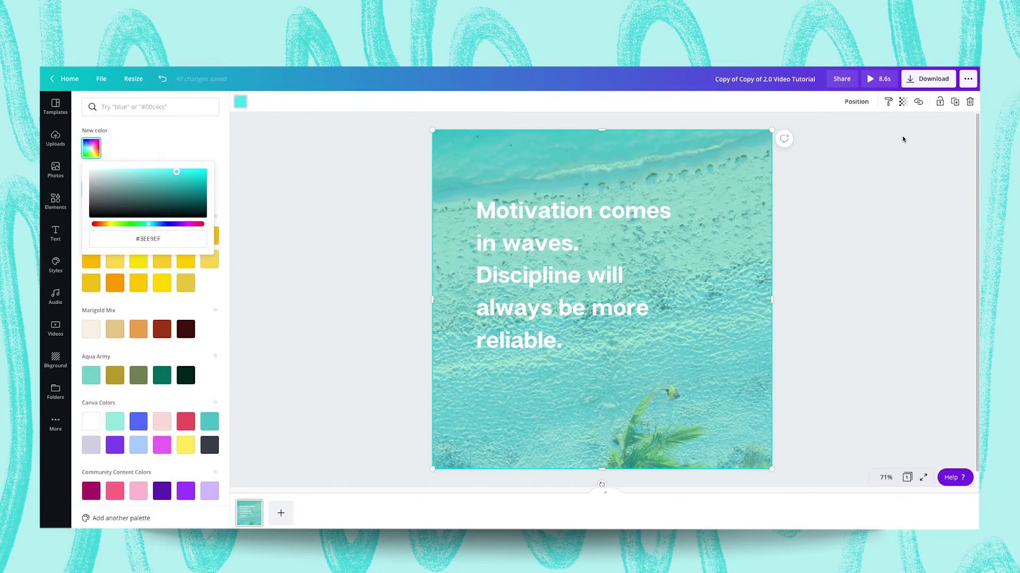
- Raise the aqua square's transparency to 57
click(903, 102)
mouse_move(848, 131)
mouse_down()
mouse_move(837, 131)
mouse_move(854, 131)
mouse_up()
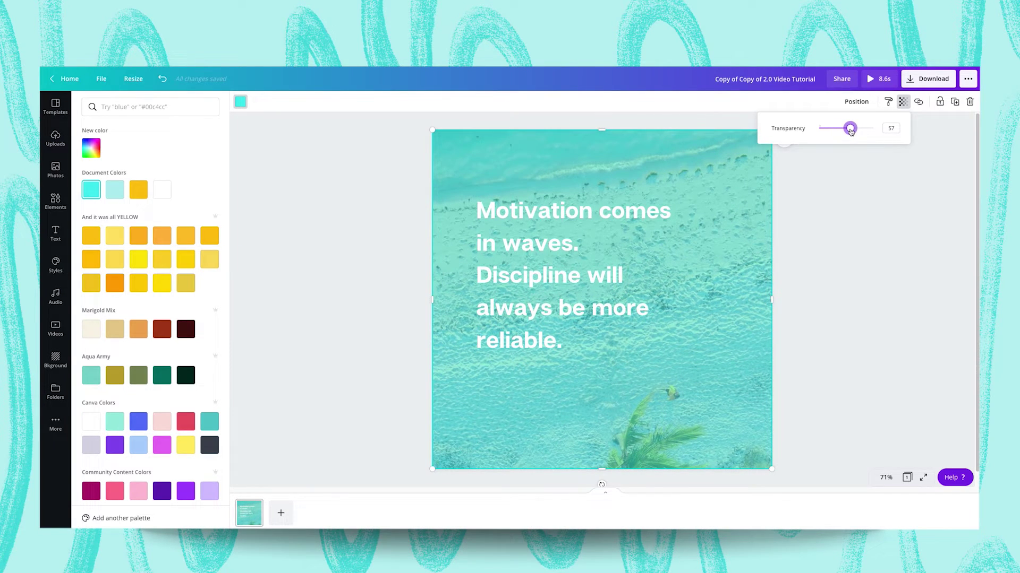
key(Escape)
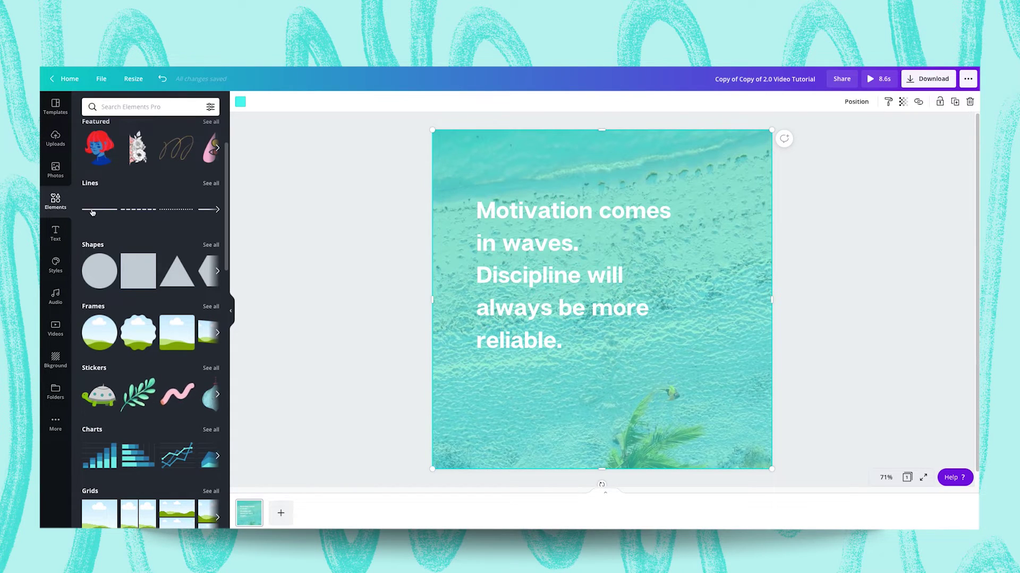
- Add a body text box with the page's social handle and place it above the quote
click(55, 233)
click(121, 199)
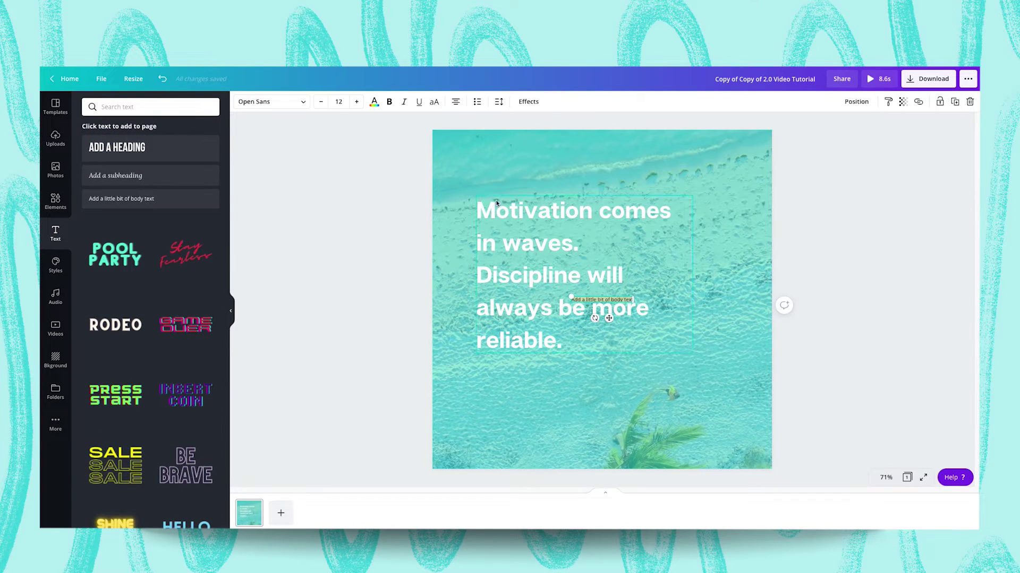
drag(633, 302, 670, 307)
text(@TheCanvaQuote)
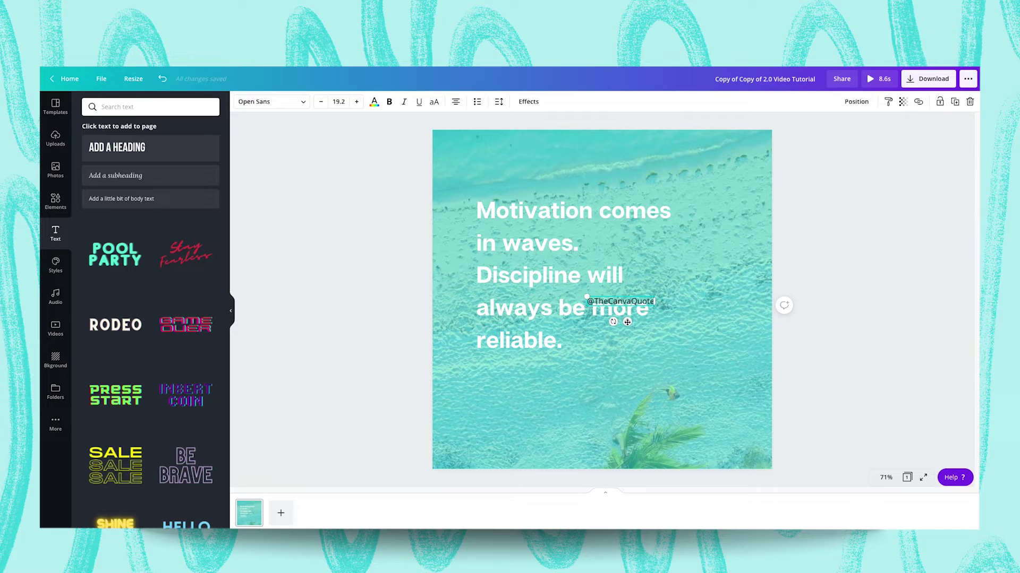
drag(627, 322, 515, 202)
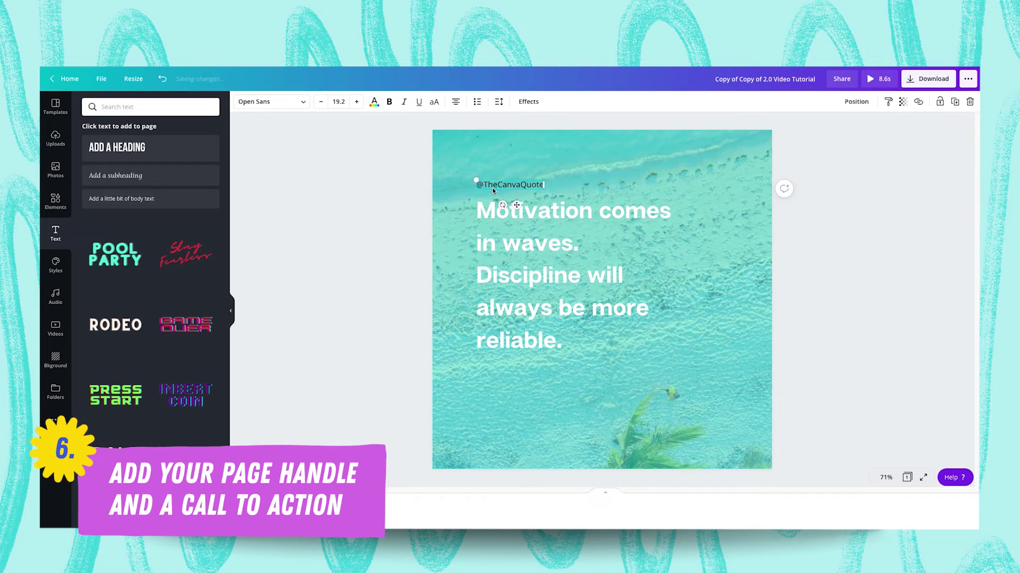
- Duplicate the handle below the quote and change its text to 'Do you agree?'
drag(516, 205, 514, 384)
double_click(510, 365)
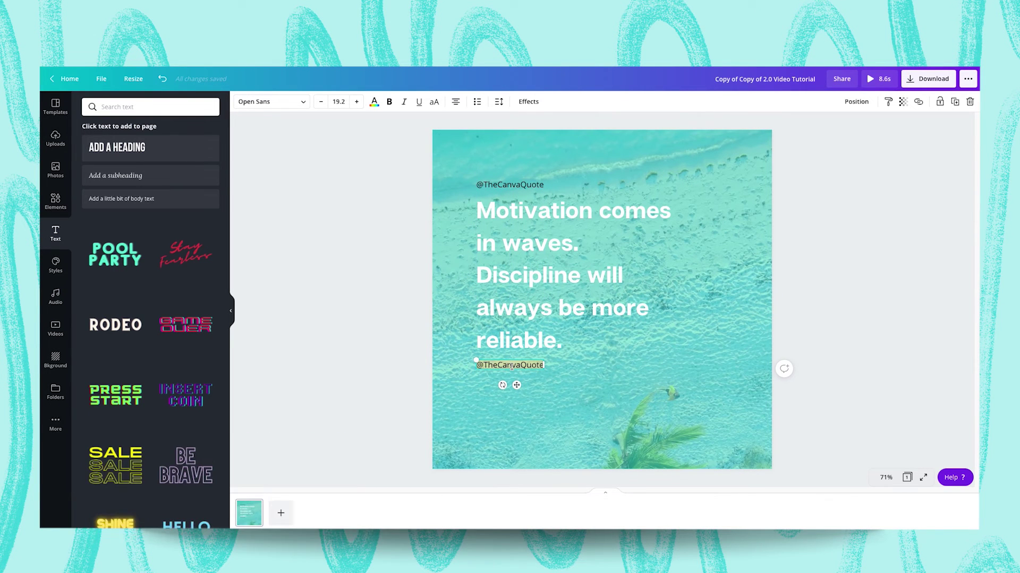
key(BackSpace)
text(Do you agree?)
click(373, 237)
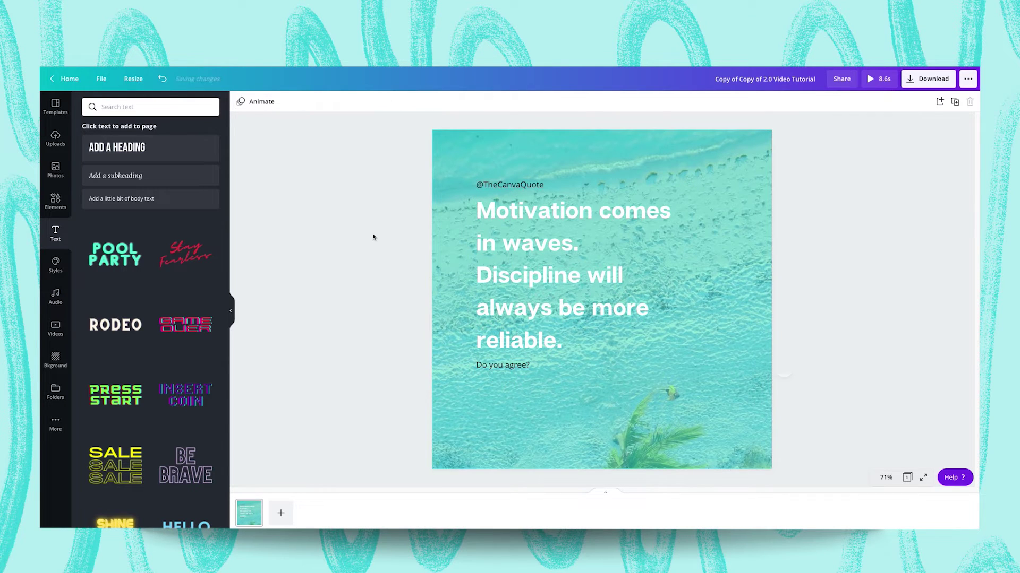
- Make the handle text above the quote white
click(502, 184)
click(368, 104)
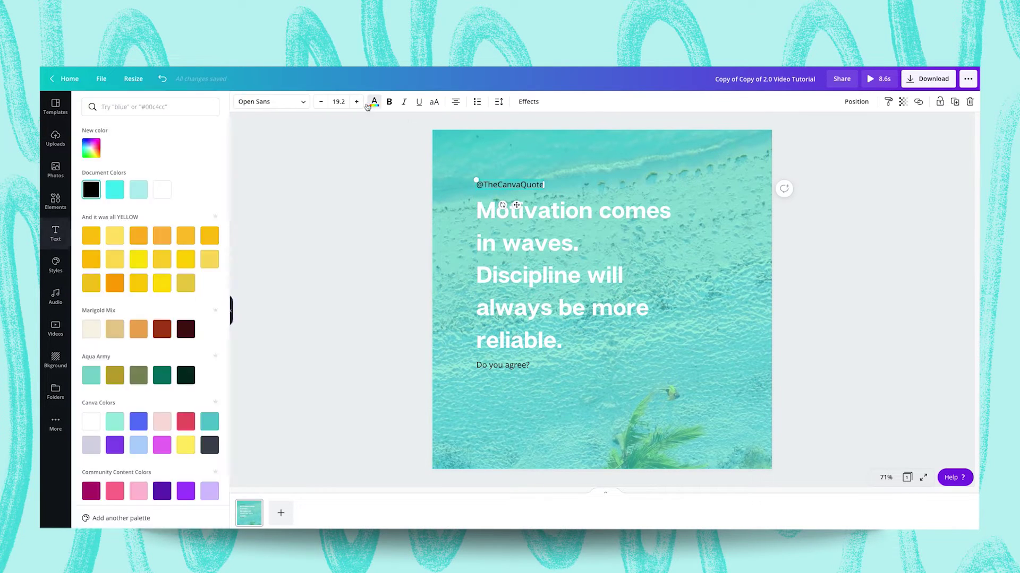
click(164, 190)
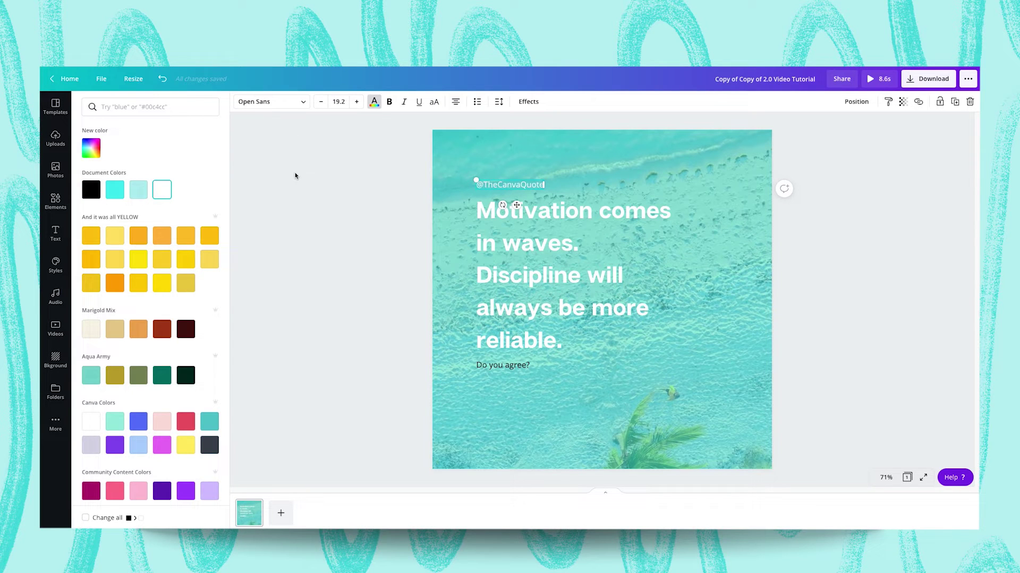
click(392, 322)
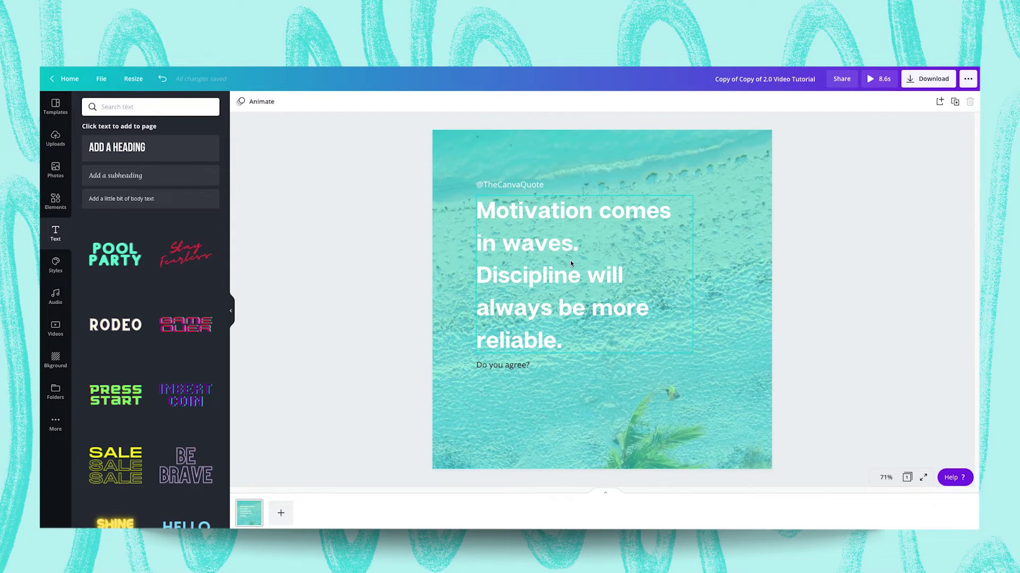
- Try several Handwriting fonts on the handle and settle on Buffalo
double_click(514, 185)
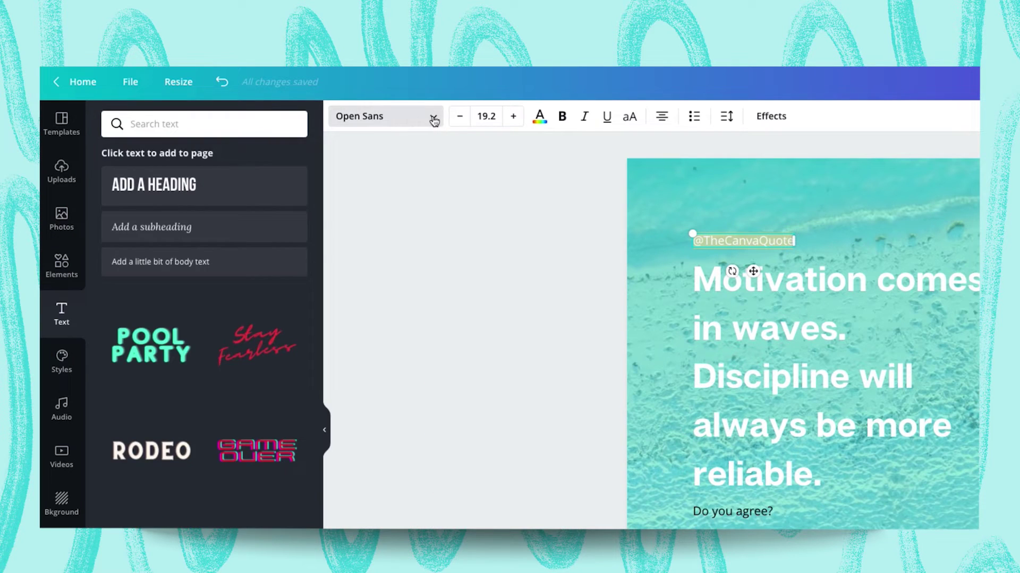
click(434, 120)
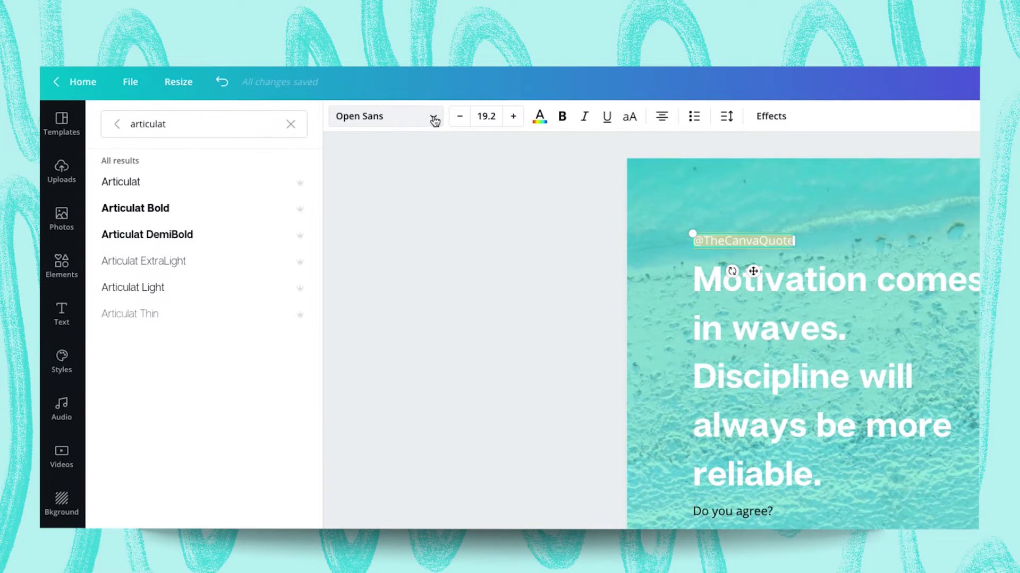
click(293, 124)
click(139, 157)
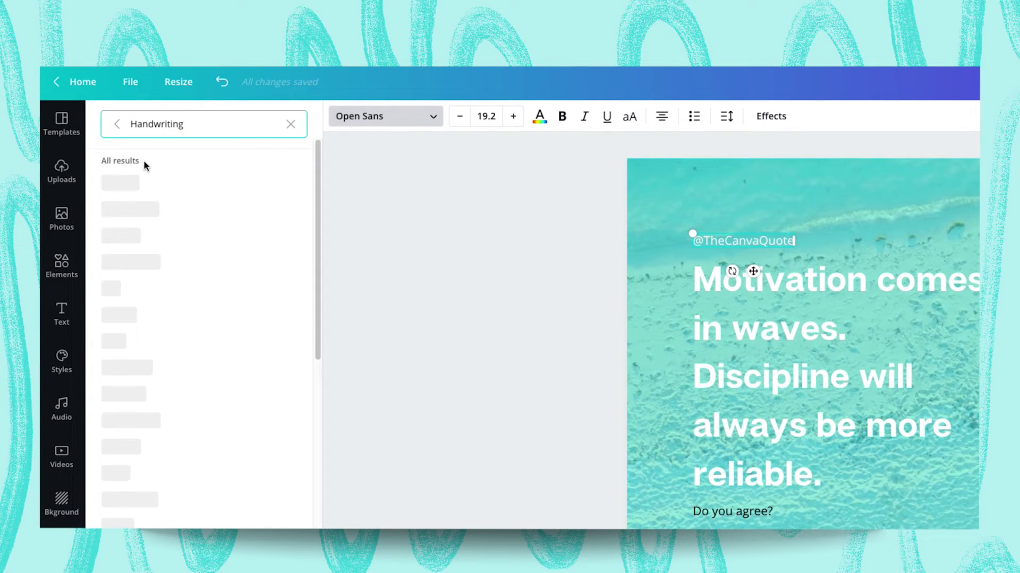
click(145, 189)
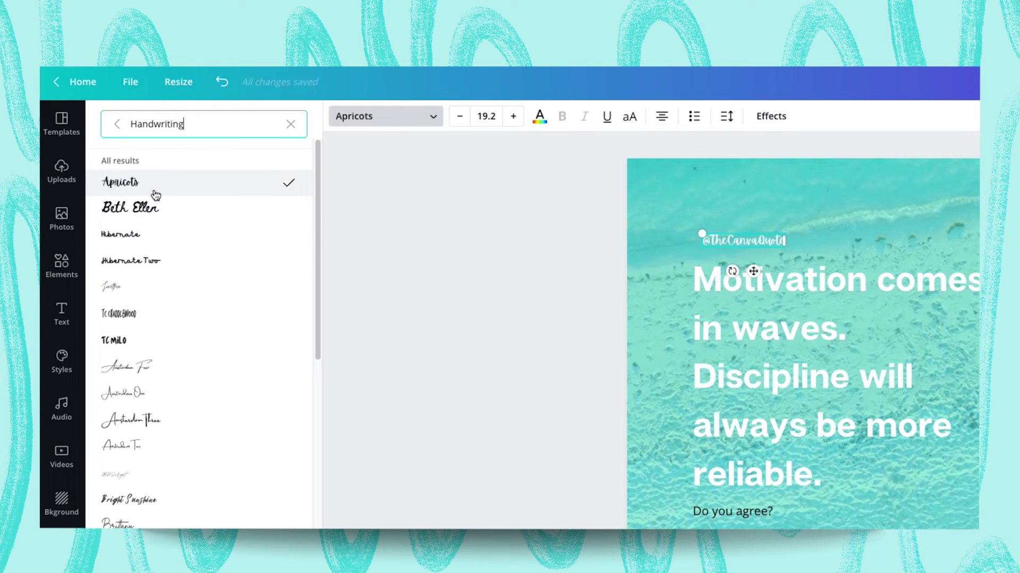
click(155, 263)
click(143, 394)
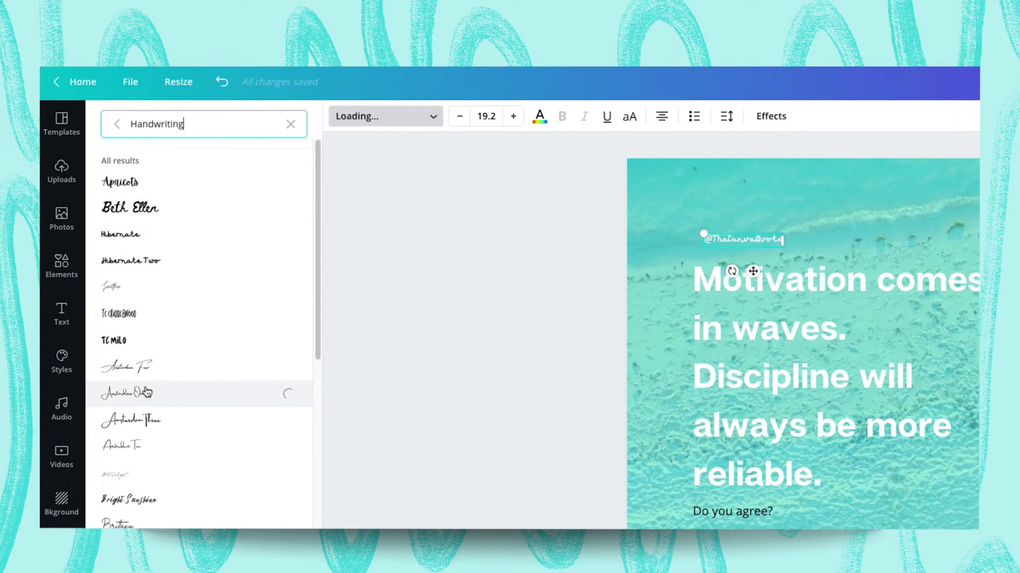
scroll(143, 394, down, 3)
click(171, 420)
scroll(170, 419, down, 6)
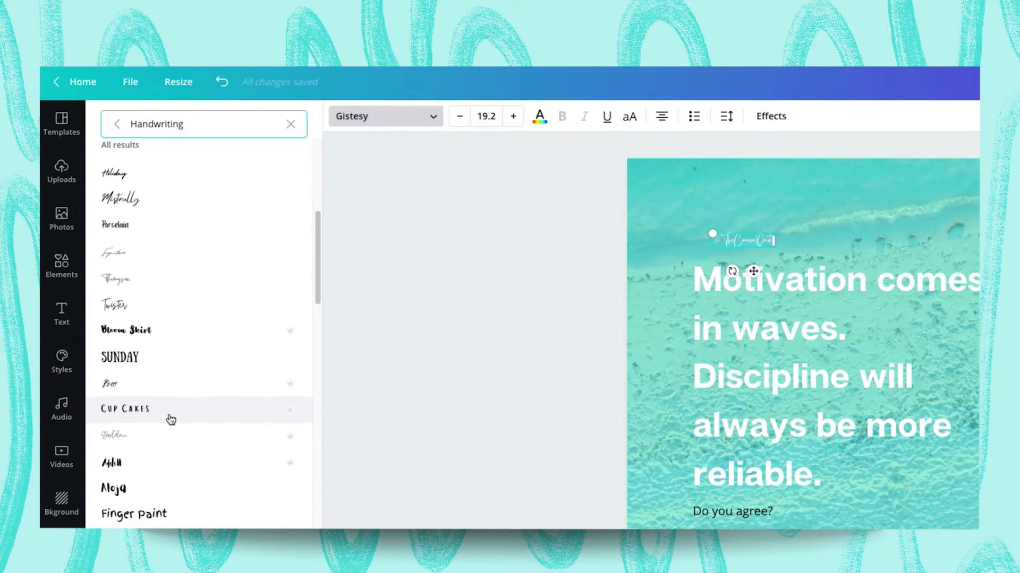
click(169, 419)
scroll(168, 419, down, 5)
scroll(170, 487, down, 3)
click(144, 525)
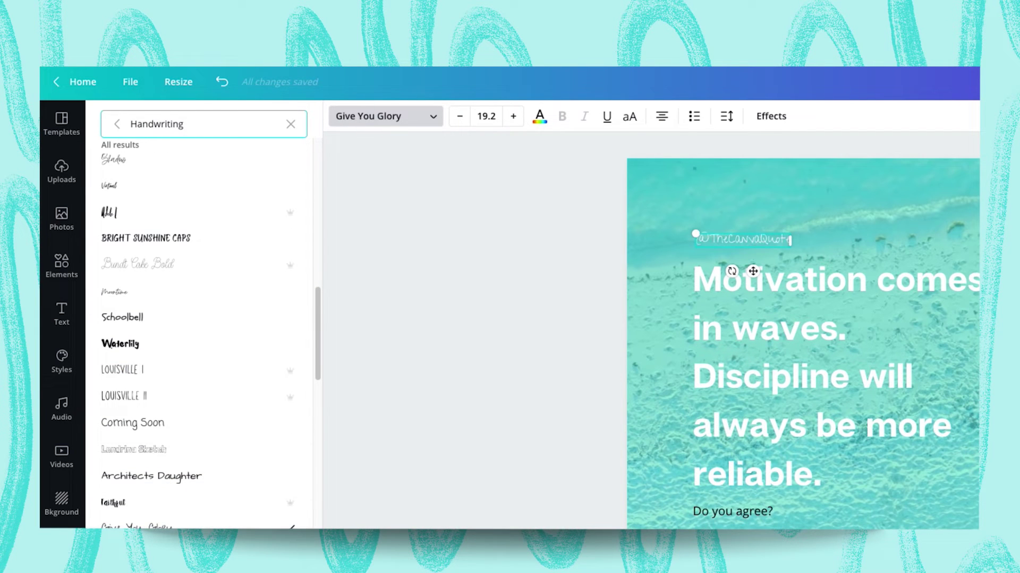
click(143, 526)
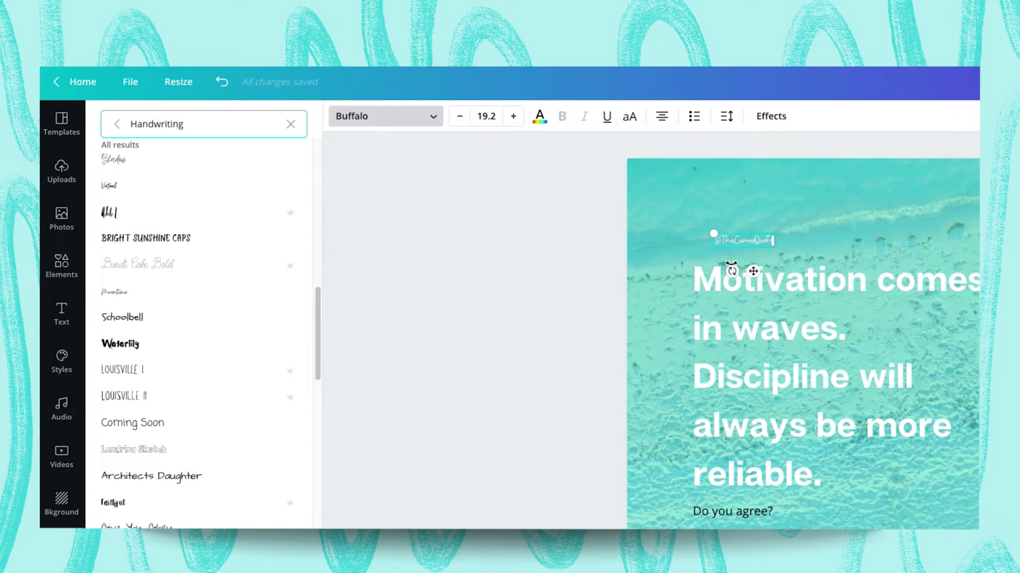
- Enlarge the handle to size 45.8 and align it with the quote's left edge
drag(776, 246, 848, 266)
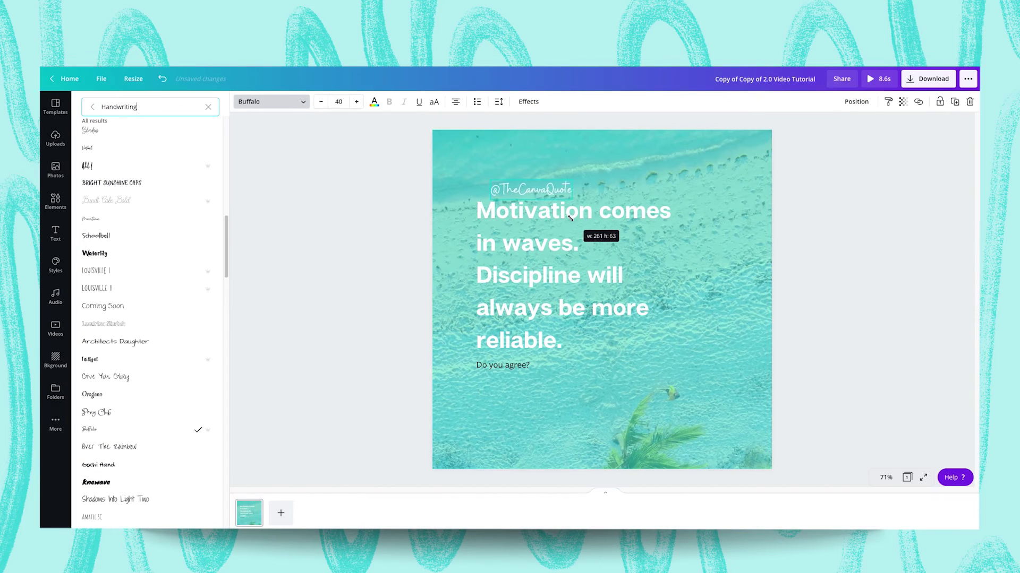
drag(489, 179, 521, 192)
click(417, 205)
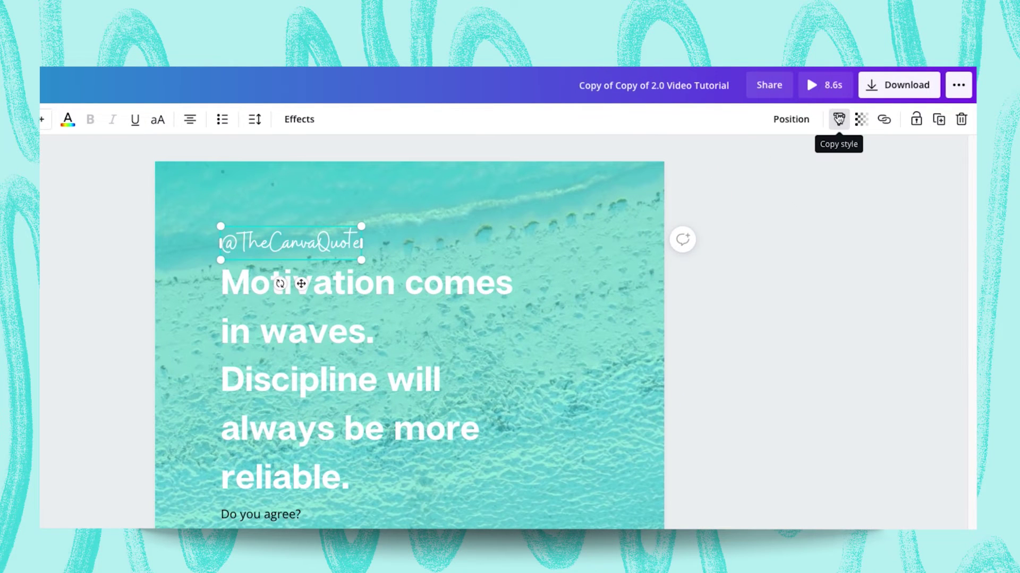
- Copy the handle's white Buffalo style onto 'Do you agree?' and align it left with the quote
click(838, 119)
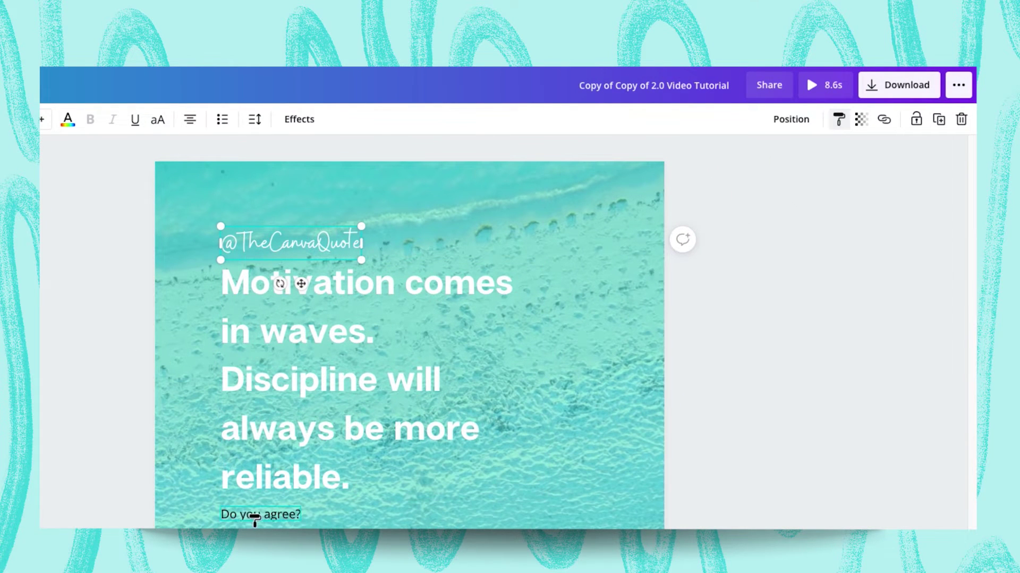
scroll(259, 510, down, 1)
click(259, 484)
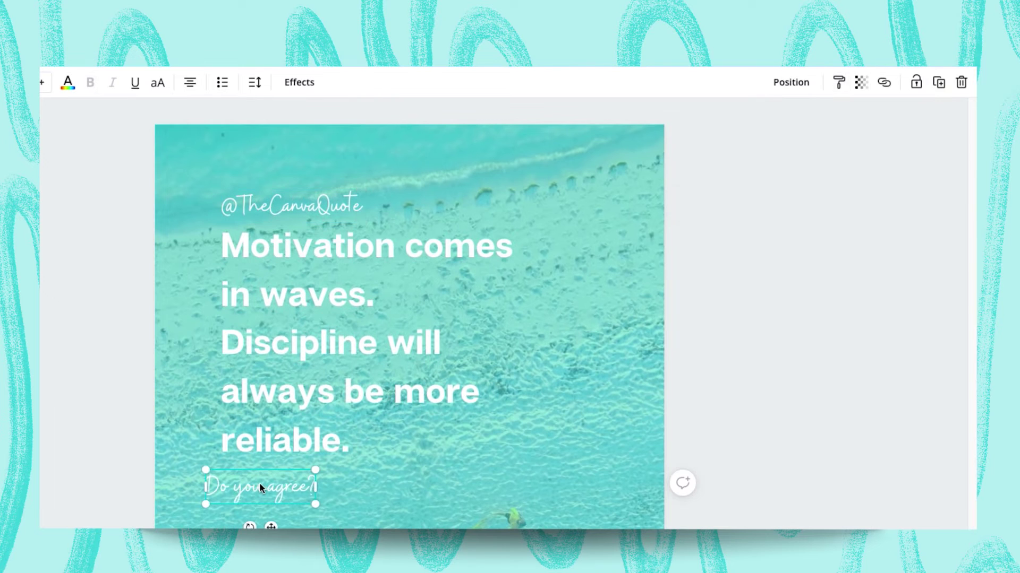
click(91, 503)
drag(239, 494, 254, 493)
click(72, 505)
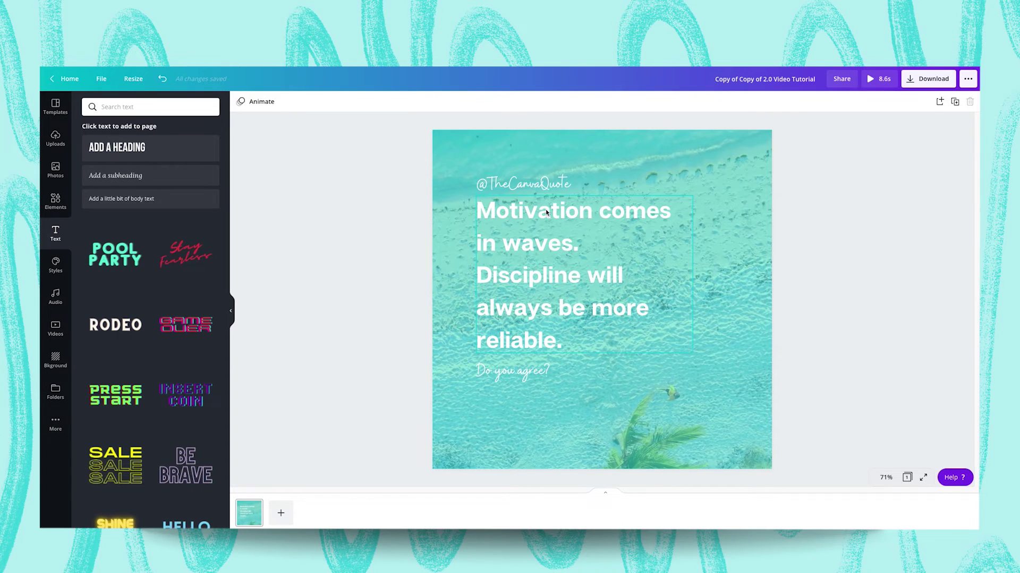
- Color the word Motivation blue, adjusting it to a lighter sky blue in New color
click(561, 210)
double_click(587, 213)
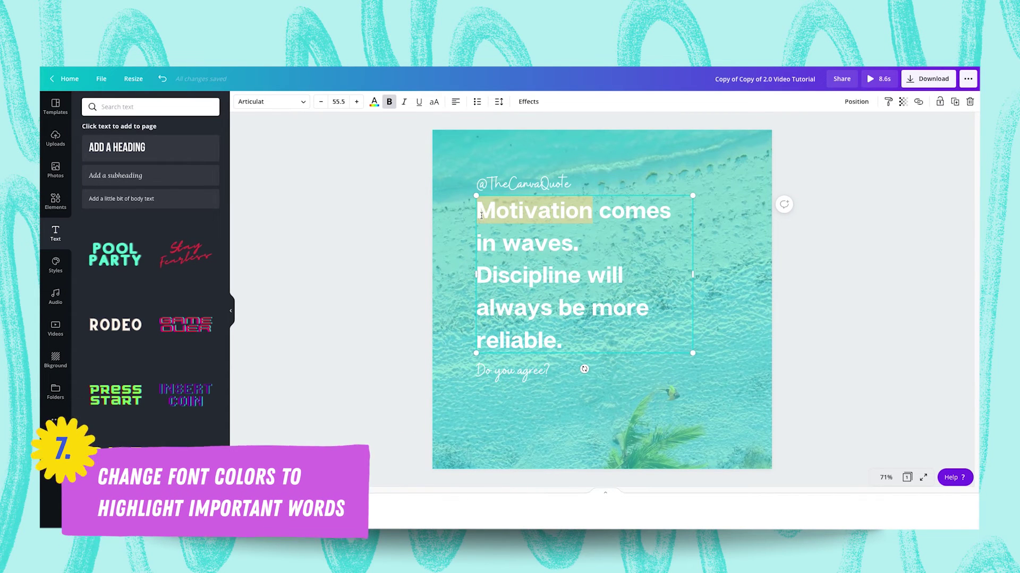
click(372, 101)
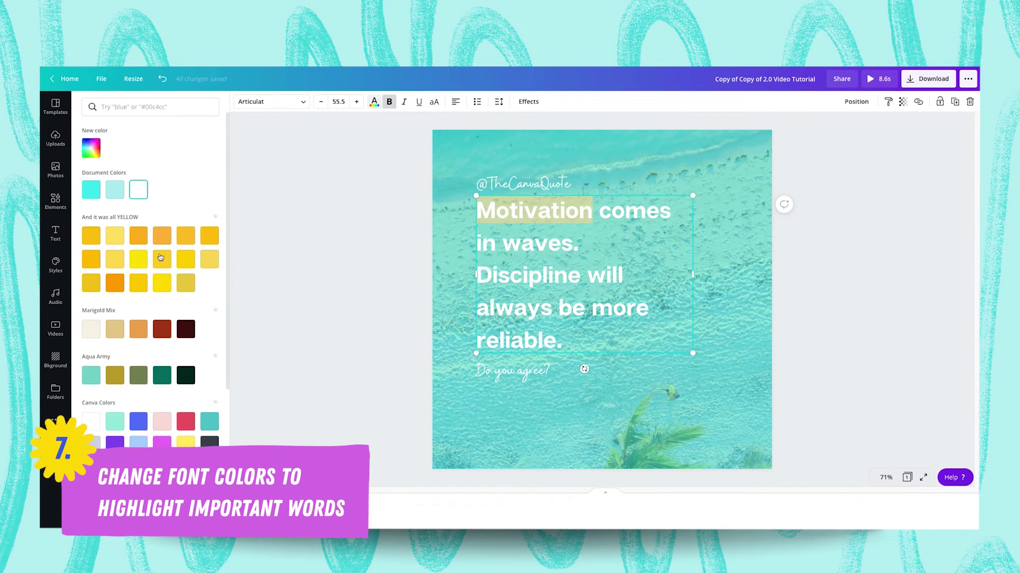
scroll(152, 290, down, 2)
scroll(152, 319, down, 4)
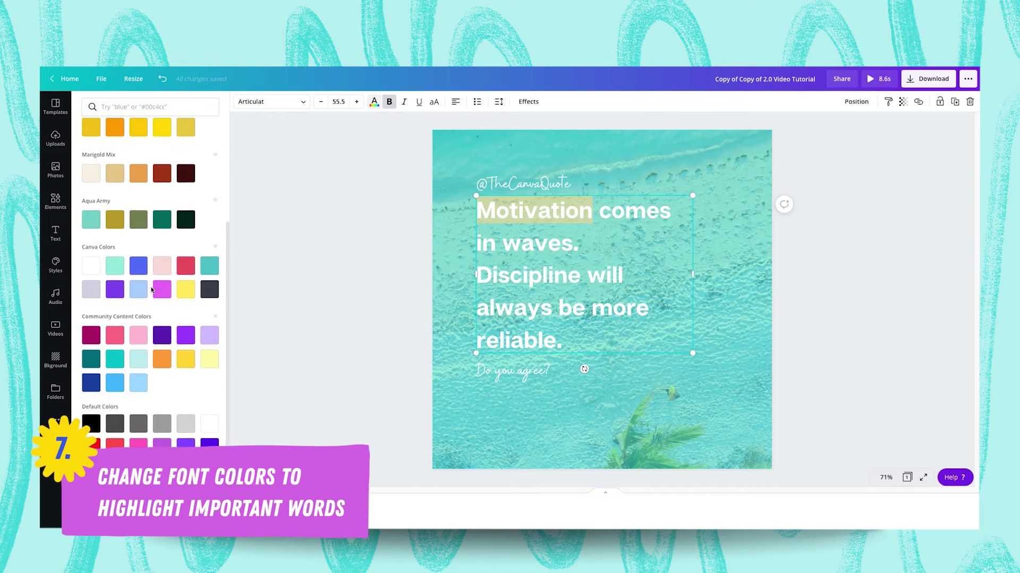
click(185, 438)
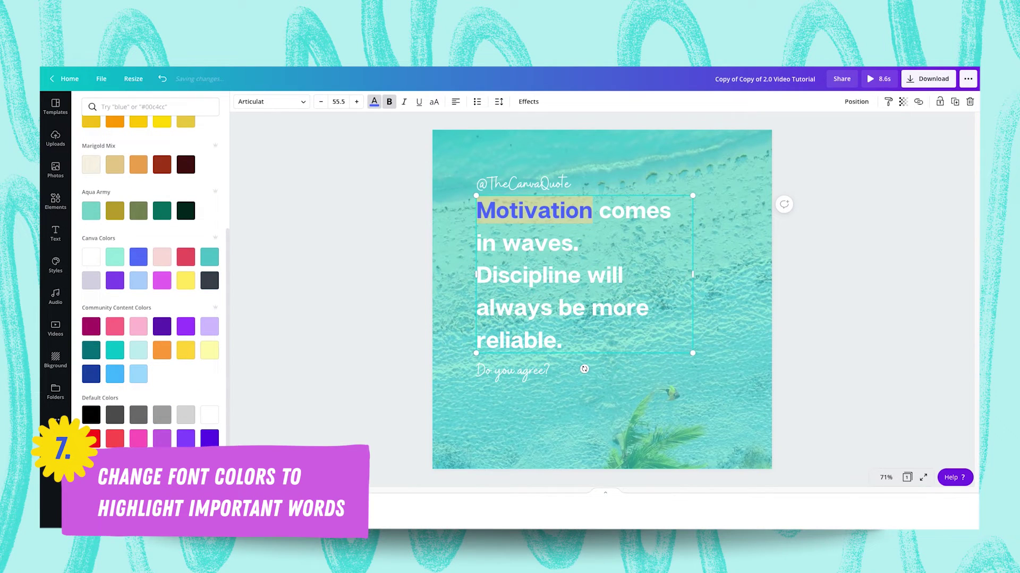
scroll(94, 168, up, 3)
click(91, 148)
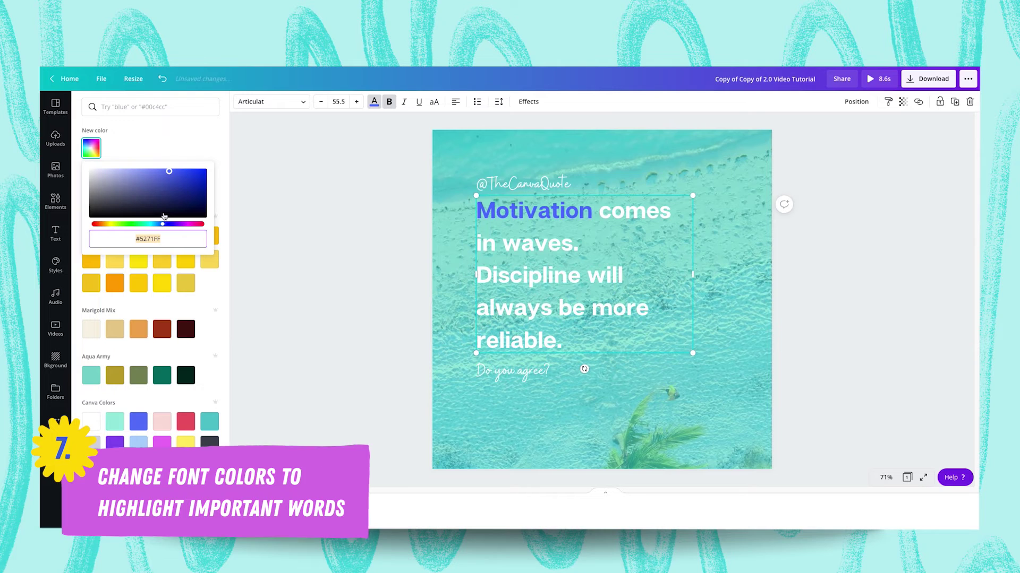
drag(160, 228, 158, 228)
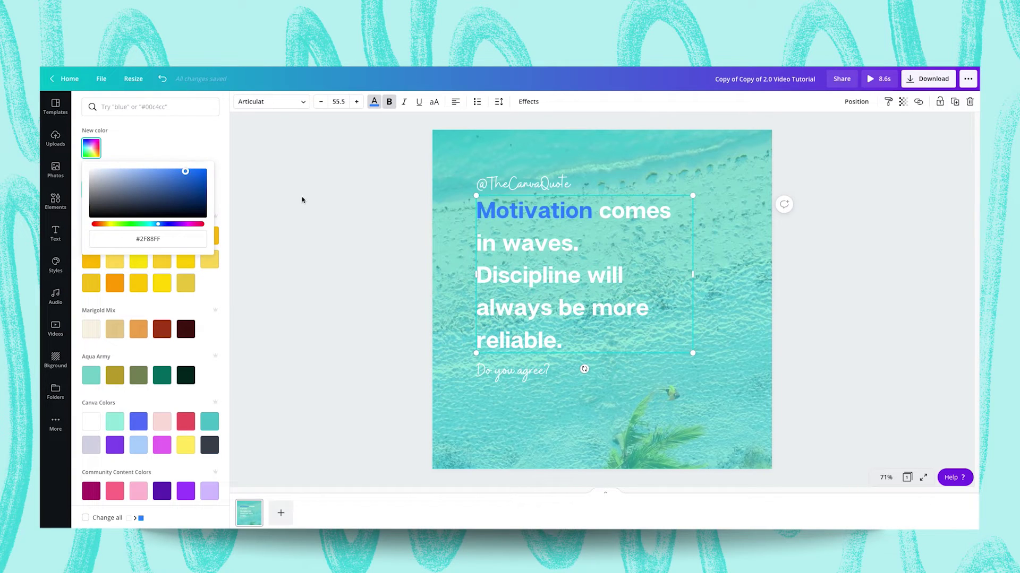
click(537, 283)
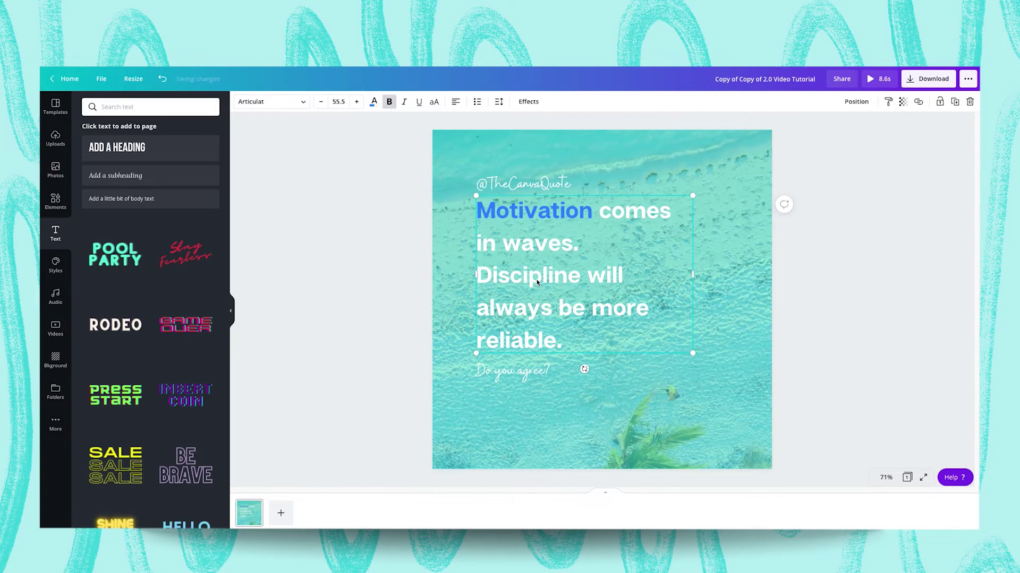
- Apply the same document blue swatch to the word Discipline
drag(580, 280, 477, 277)
click(374, 102)
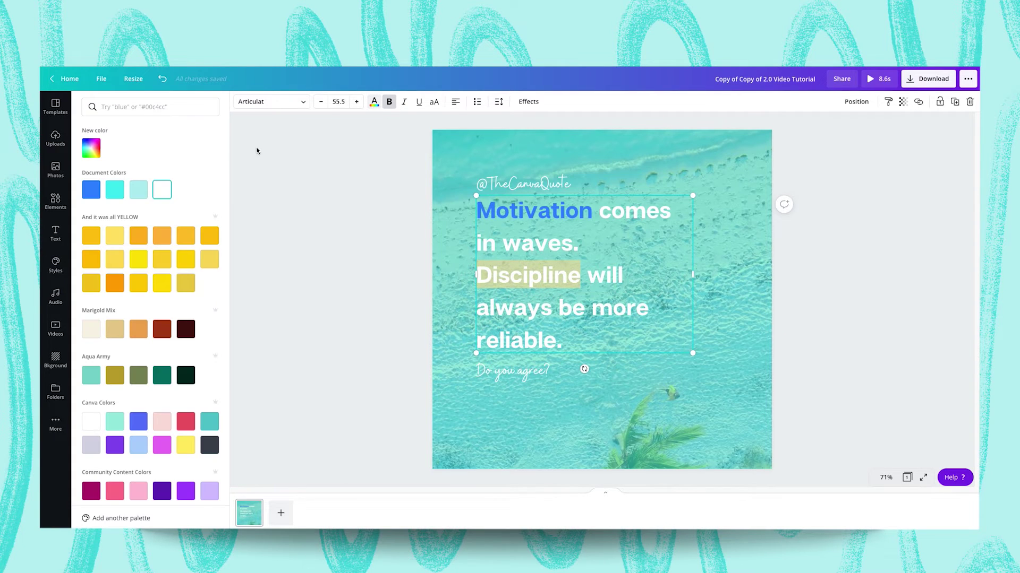
click(90, 194)
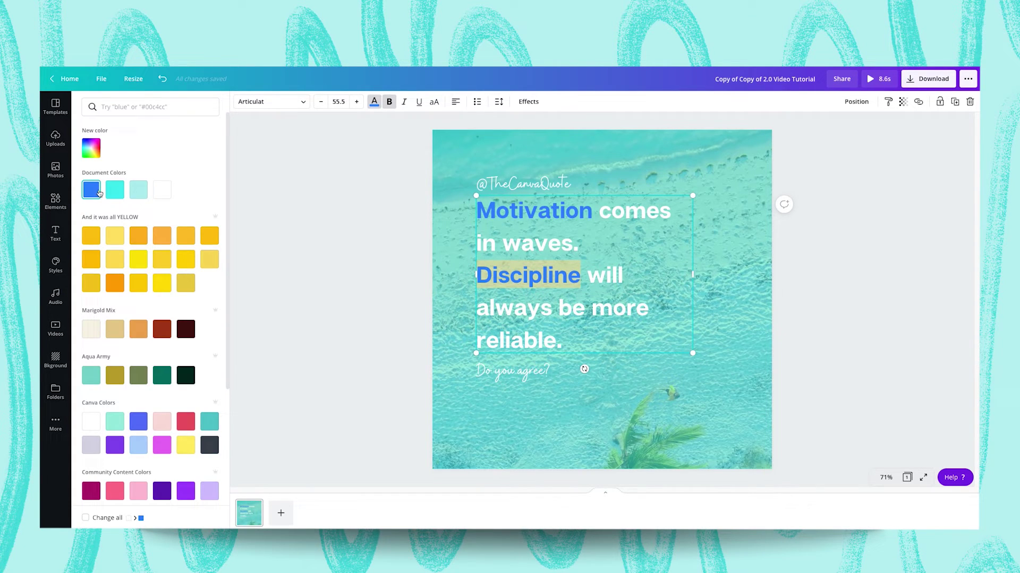
click(387, 268)
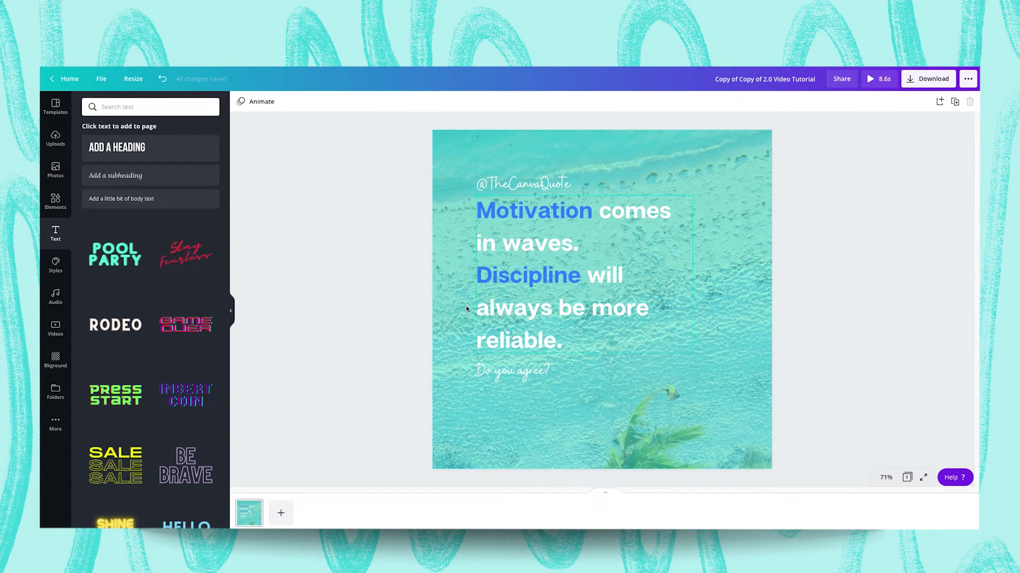
click(527, 183)
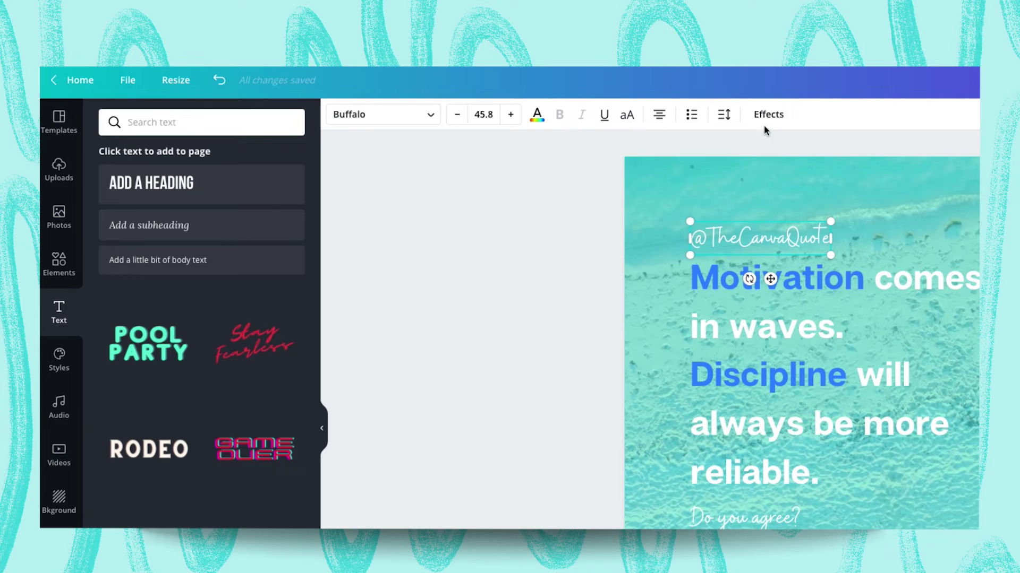
click(768, 115)
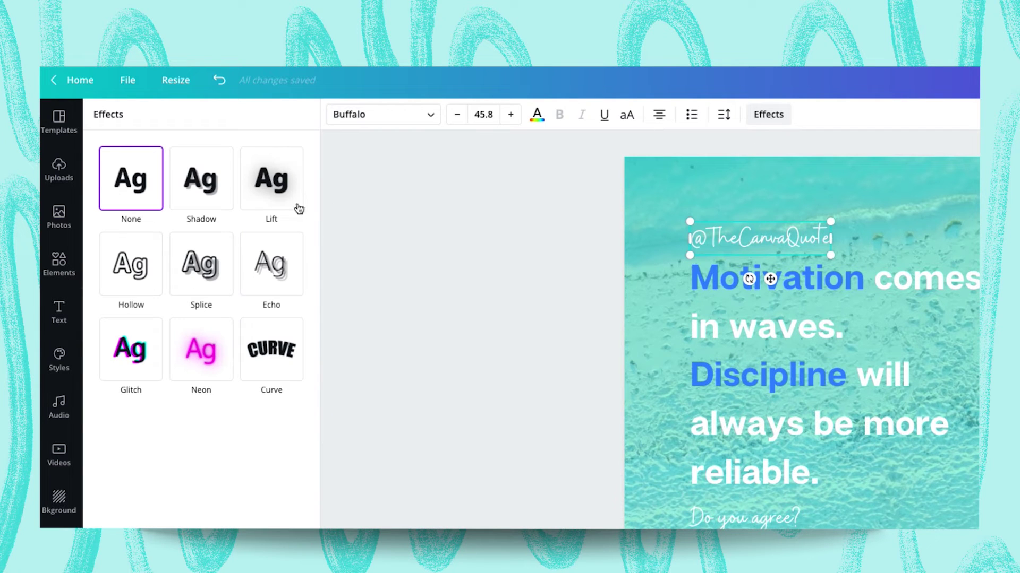
click(271, 187)
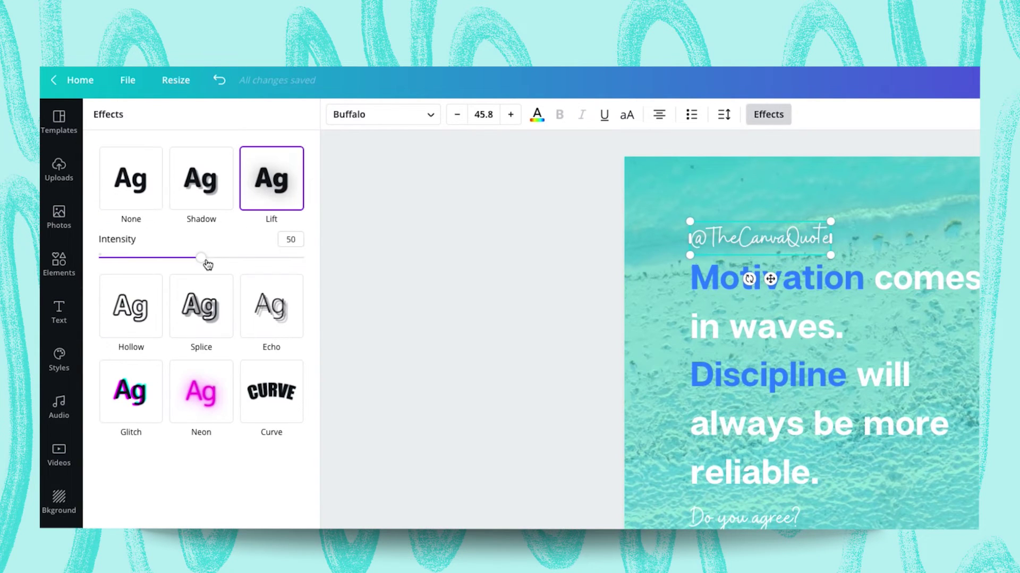
drag(207, 263, 182, 263)
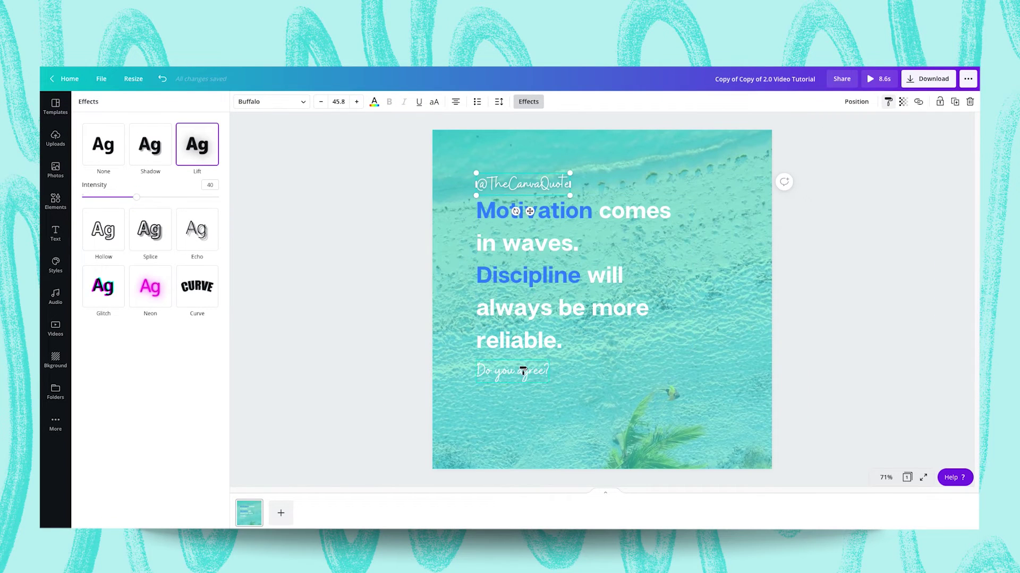
- Apply the Lift effect to the main quote text as well
click(523, 372)
click(359, 327)
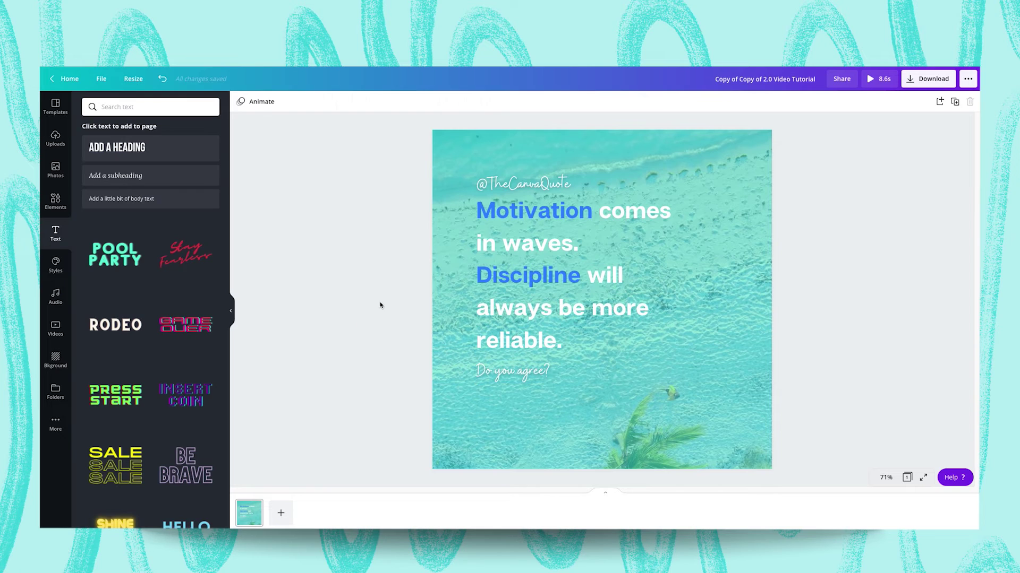
click(528, 266)
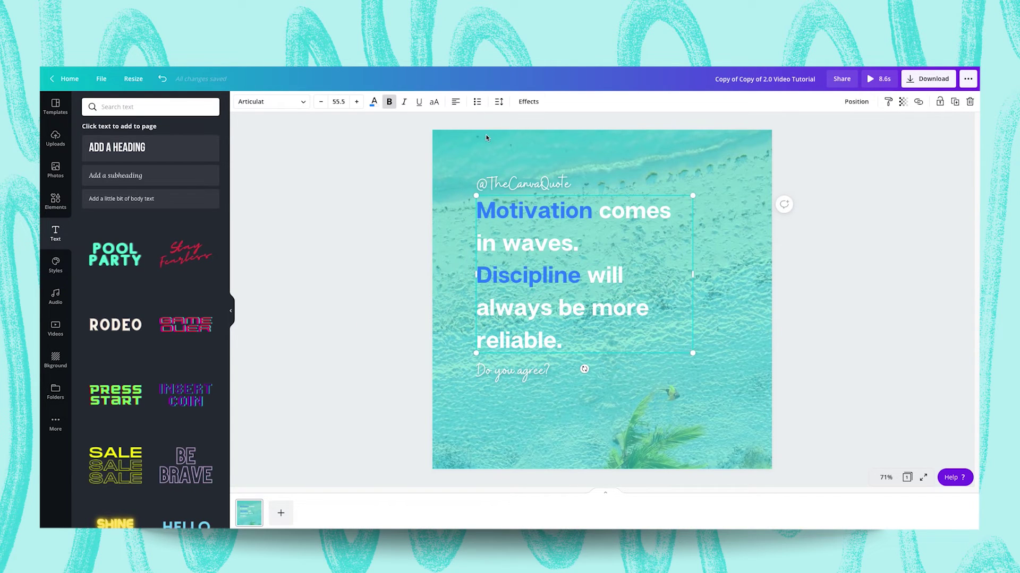
click(518, 102)
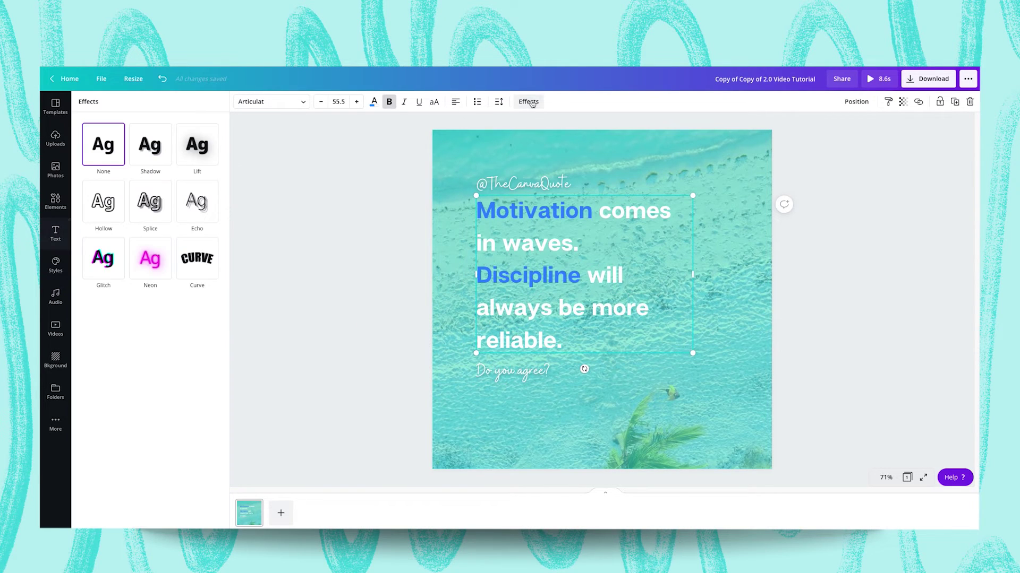
click(191, 153)
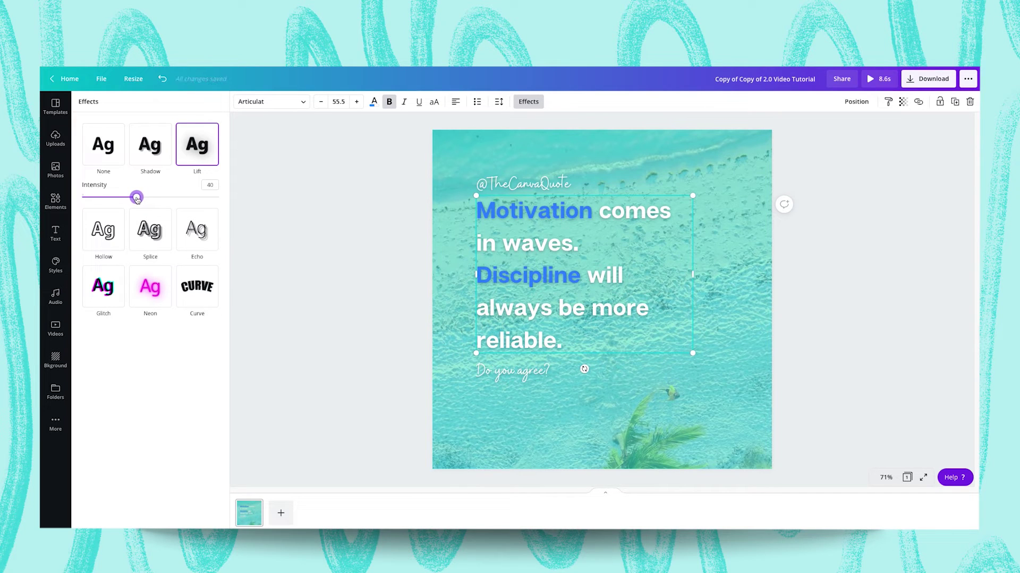
click(334, 277)
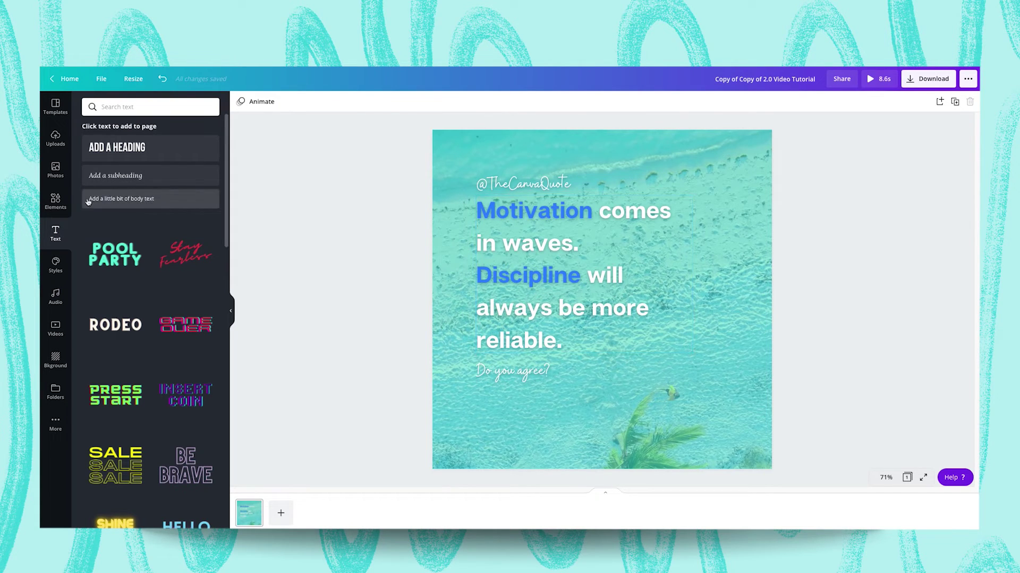
- Add a plain line from Elements and stand it vertically
click(55, 201)
click(114, 211)
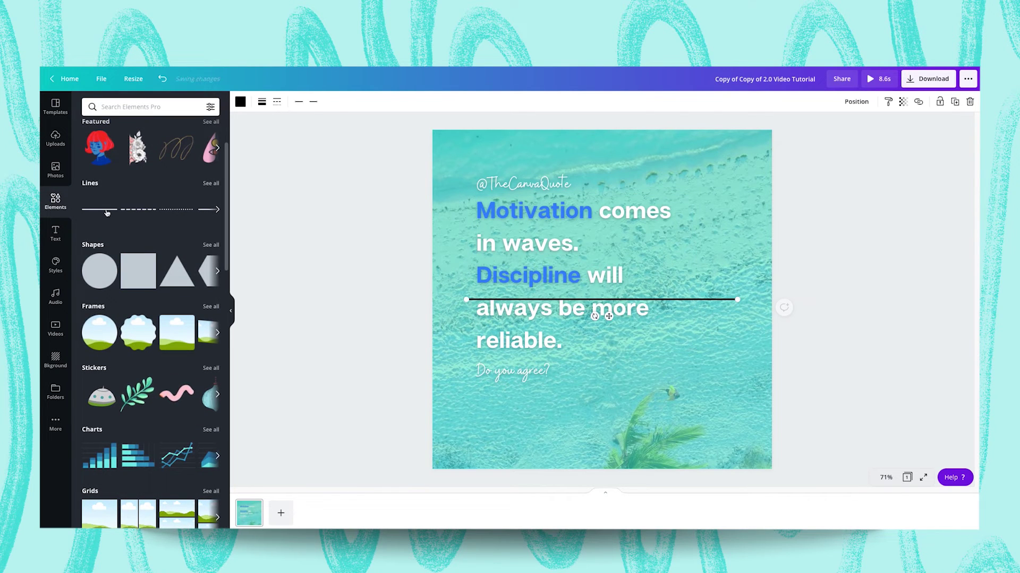
drag(471, 297, 737, 199)
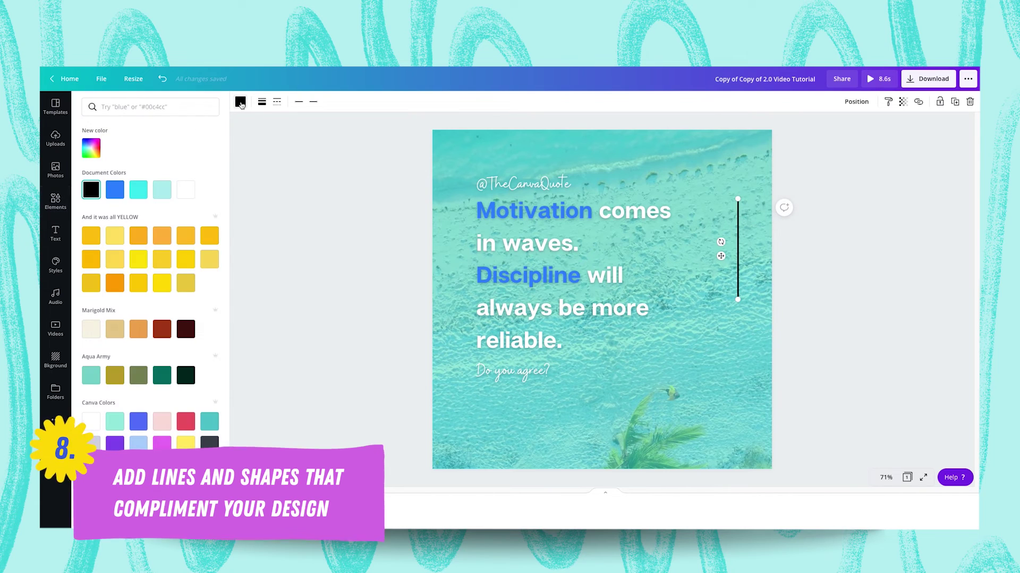
- Make the vertical line blue with a line weight of 13
click(115, 189)
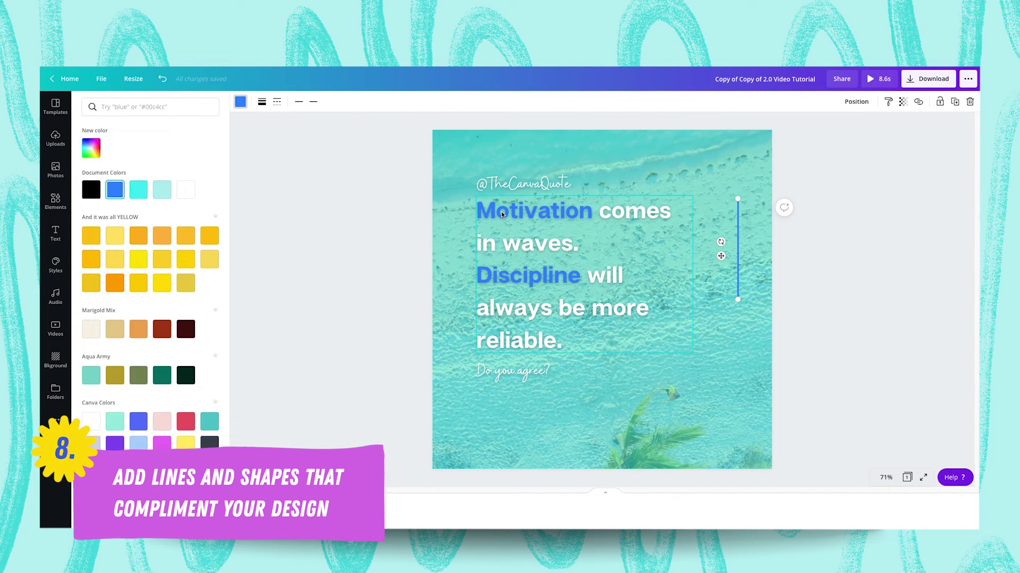
click(258, 101)
drag(316, 132, 318, 132)
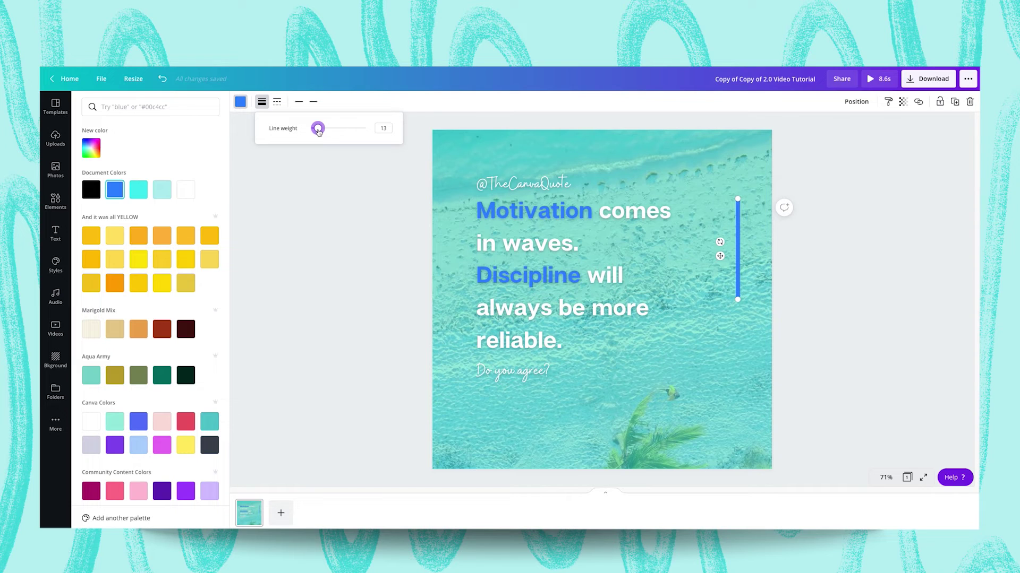
click(276, 102)
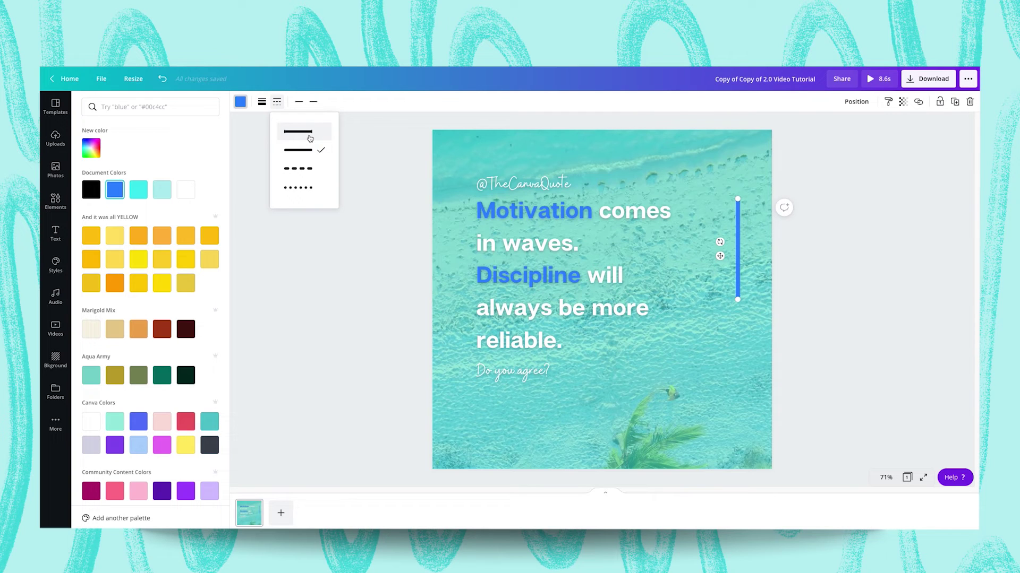
click(378, 205)
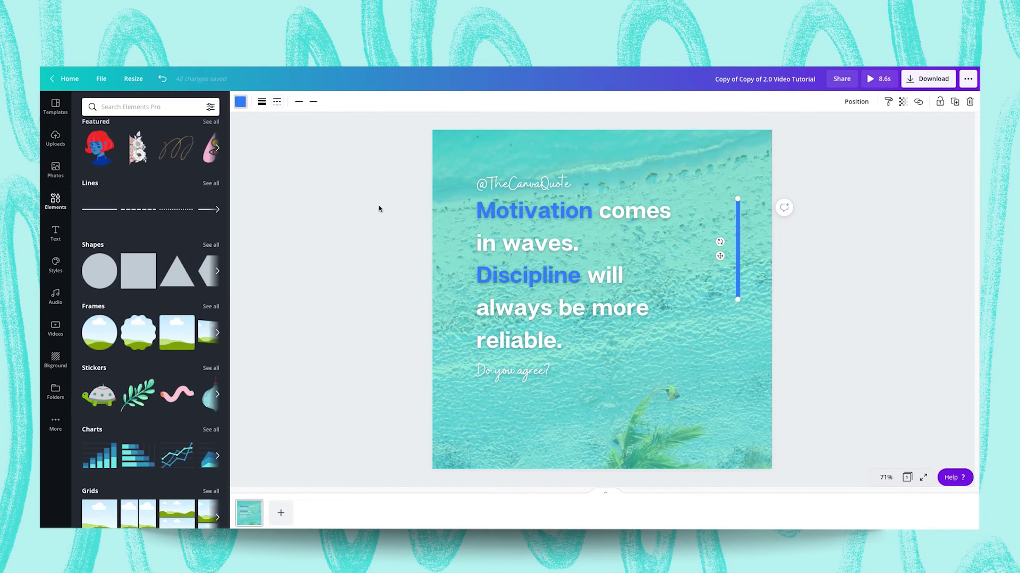
- Shift the quote slightly right and stretch the blue line along its left edge
click(554, 269)
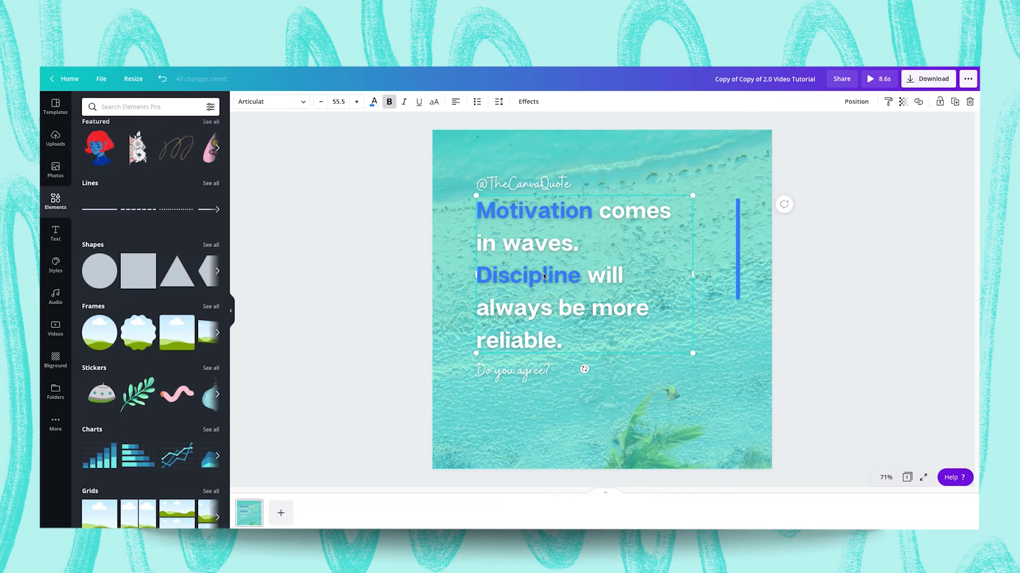
drag(543, 273, 558, 274)
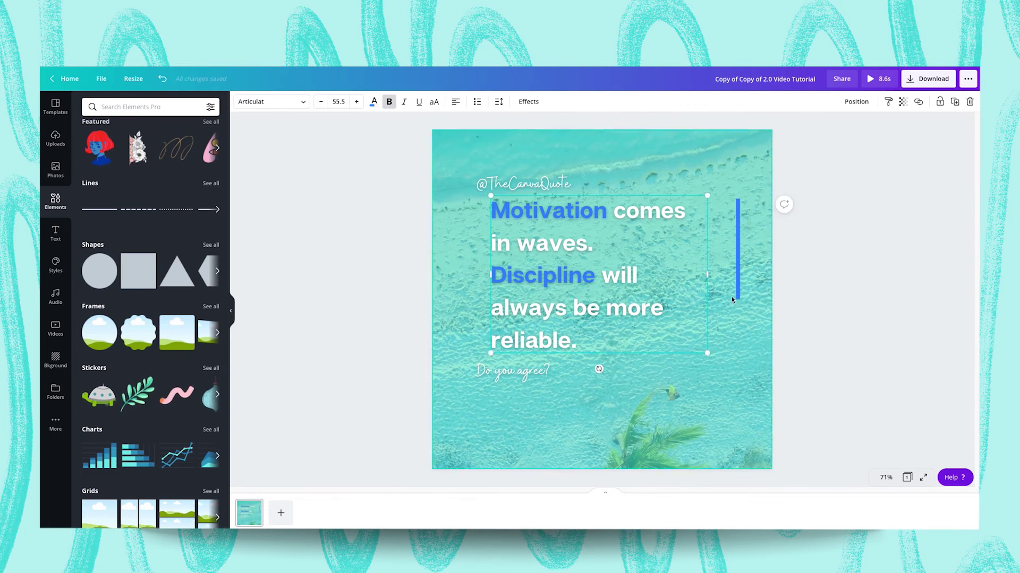
drag(736, 267, 478, 348)
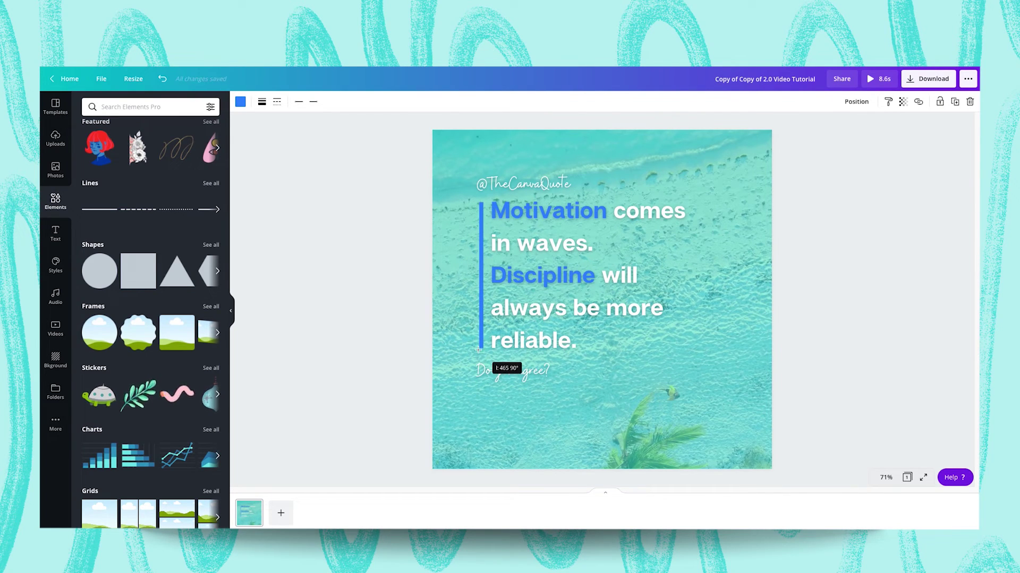
drag(478, 349, 508, 370)
click(437, 365)
click(507, 374)
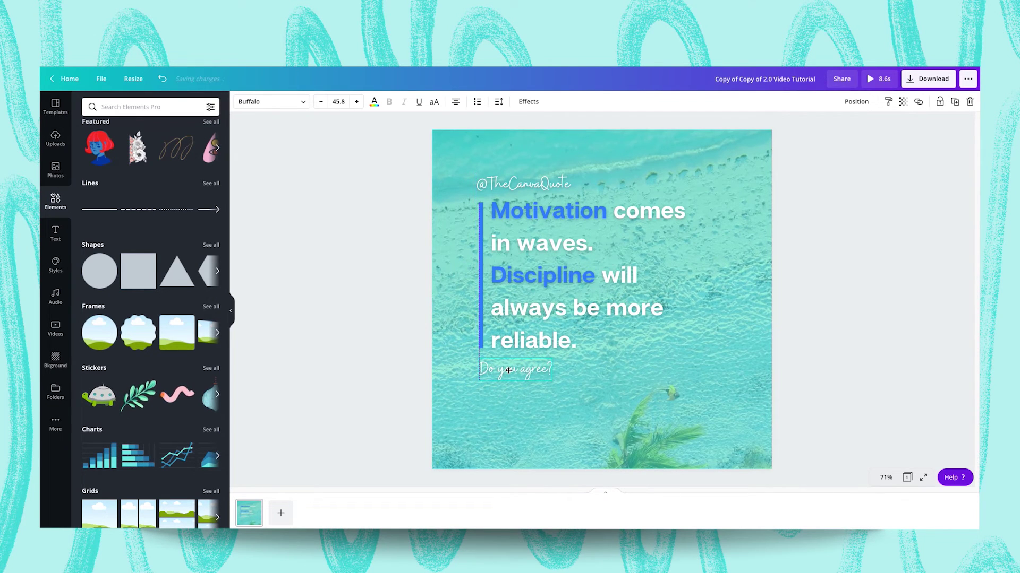
drag(500, 186, 503, 187)
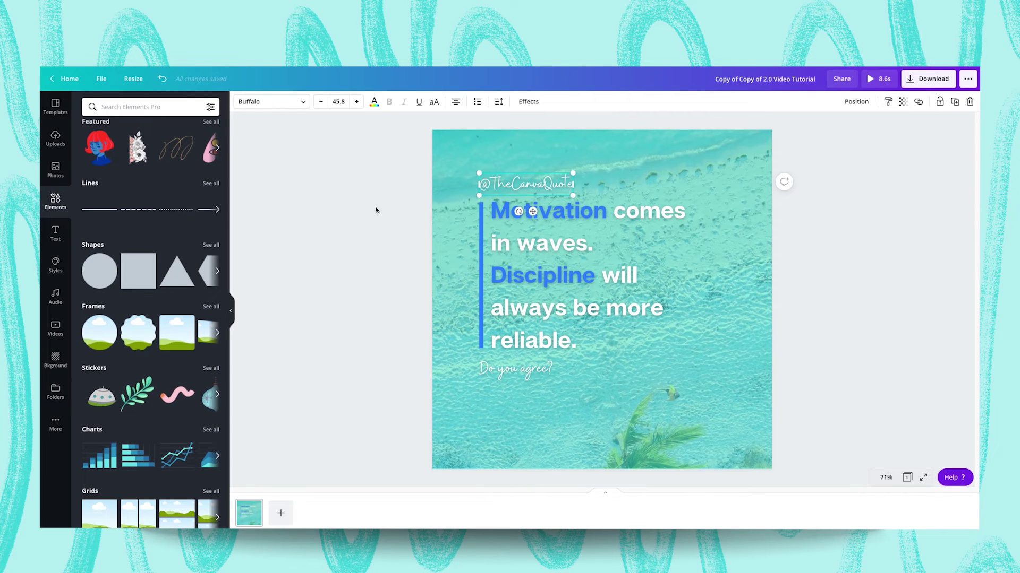
click(375, 210)
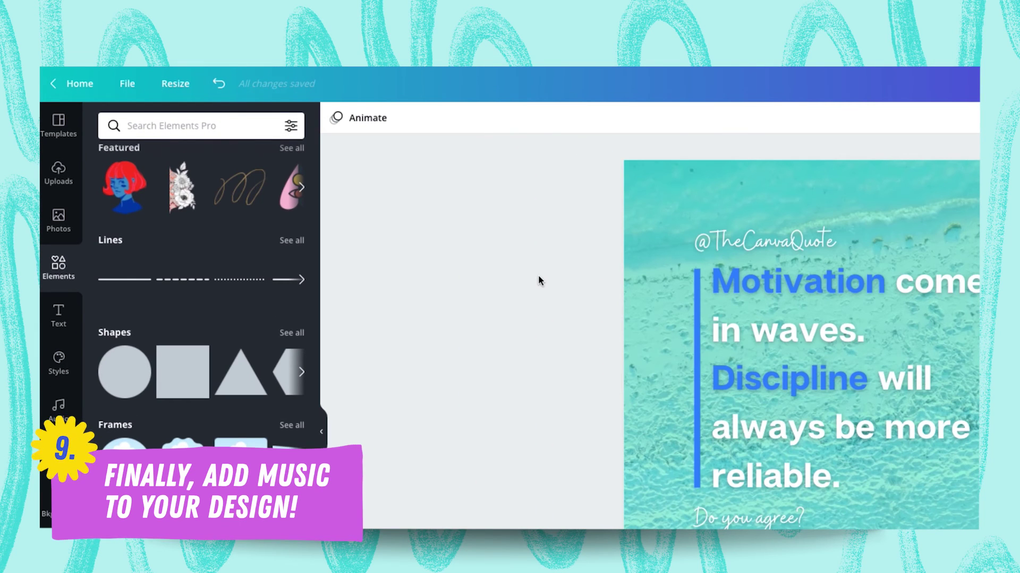
- Open the Audio library and expand more music categories
click(58, 391)
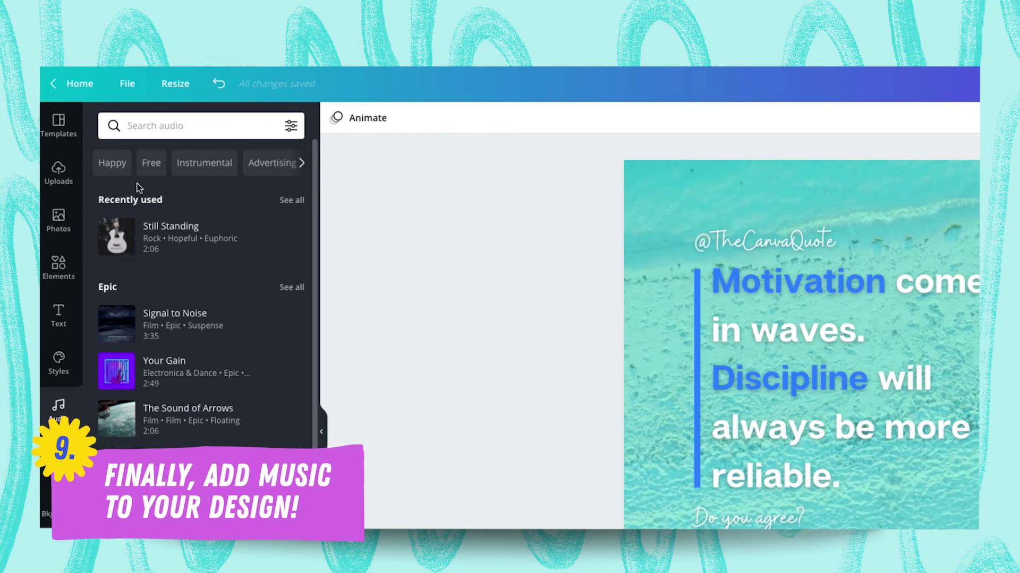
scroll(159, 308, down, 1)
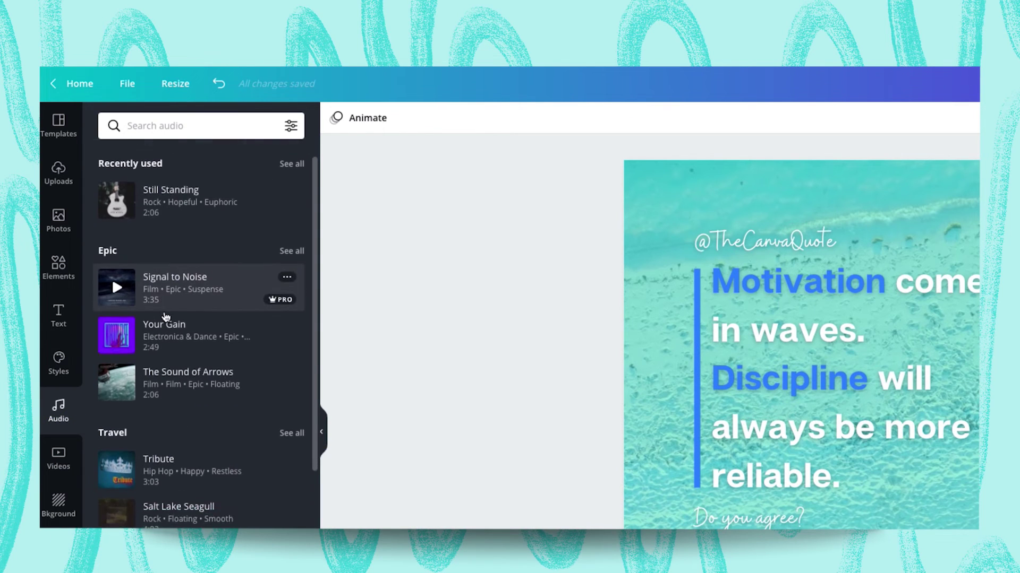
scroll(164, 314, up, 1)
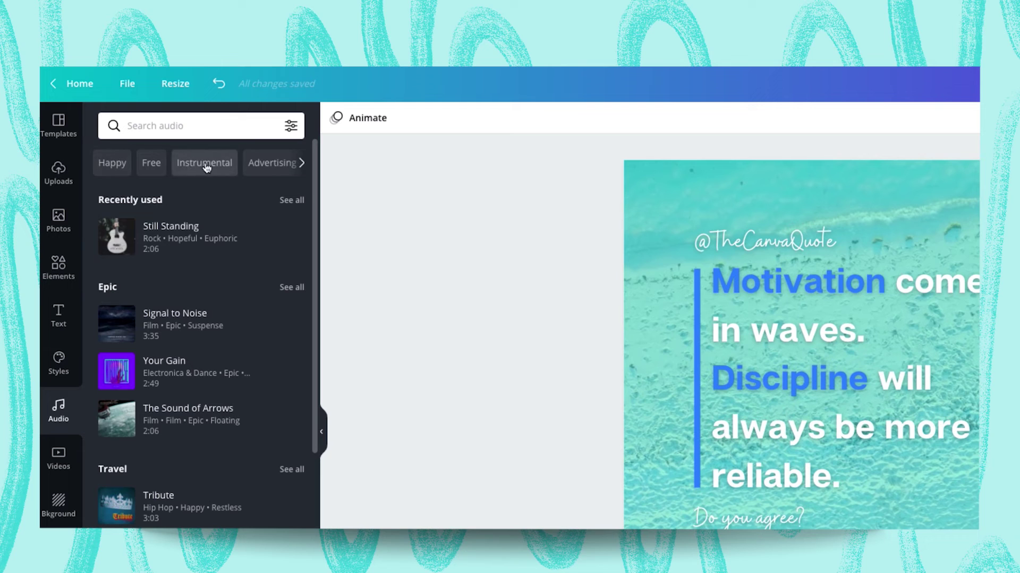
click(301, 163)
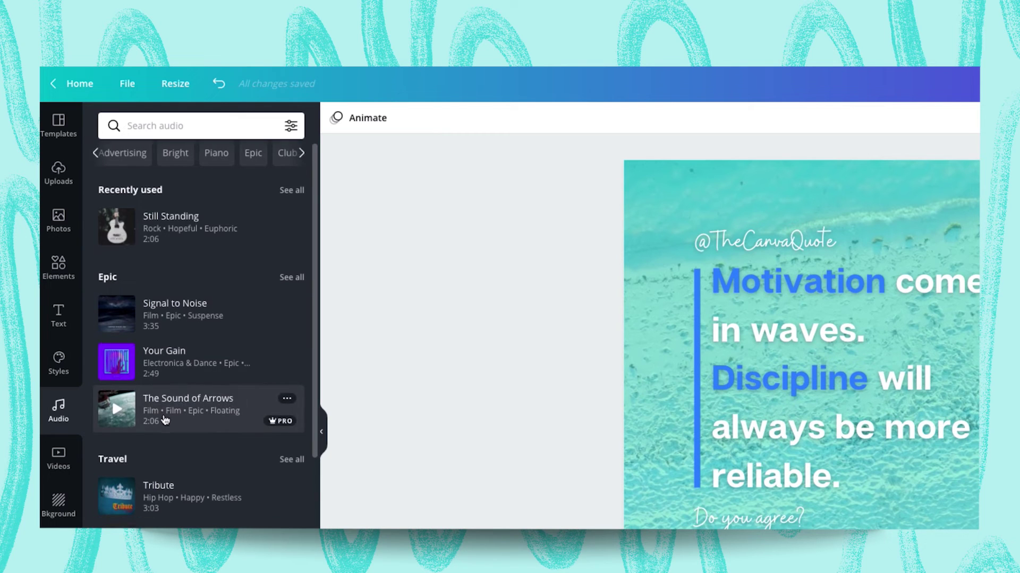
- Scroll the motivational tracks to Still Standing and briefly preview it
scroll(165, 415, down, 2)
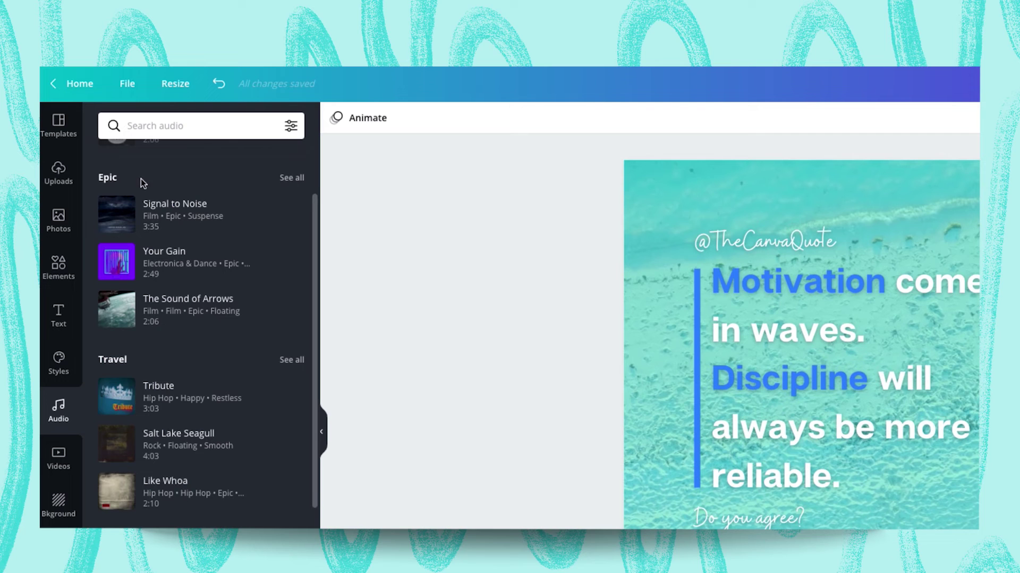
scroll(187, 335, down, 5)
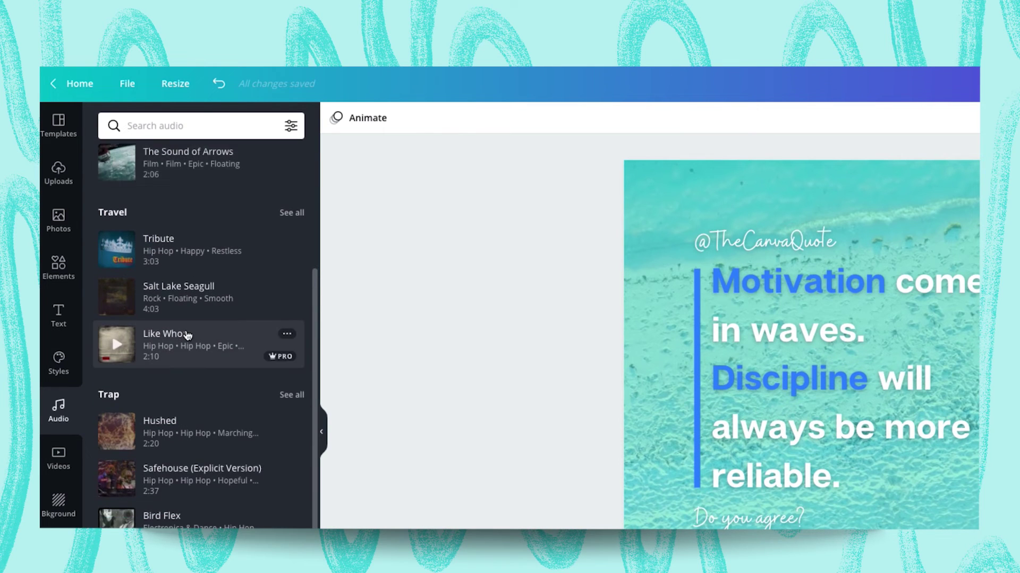
scroll(187, 334, down, 5)
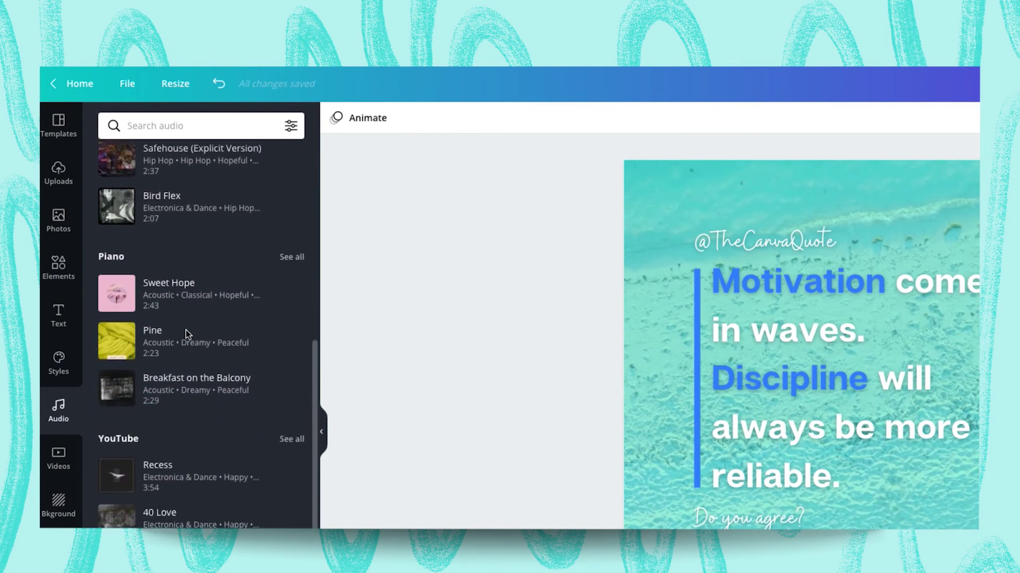
scroll(187, 334, down, 7)
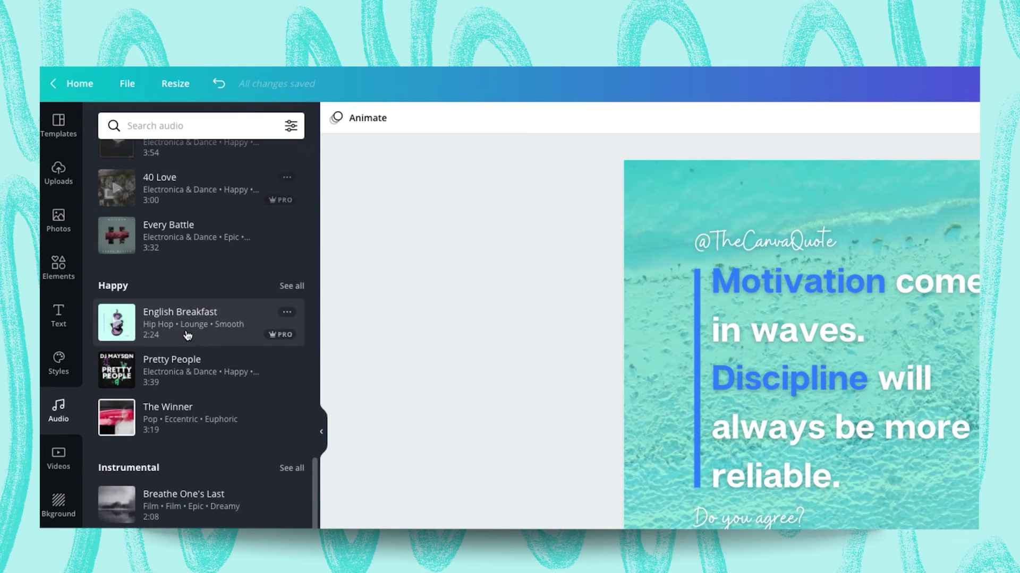
scroll(186, 334, down, 10)
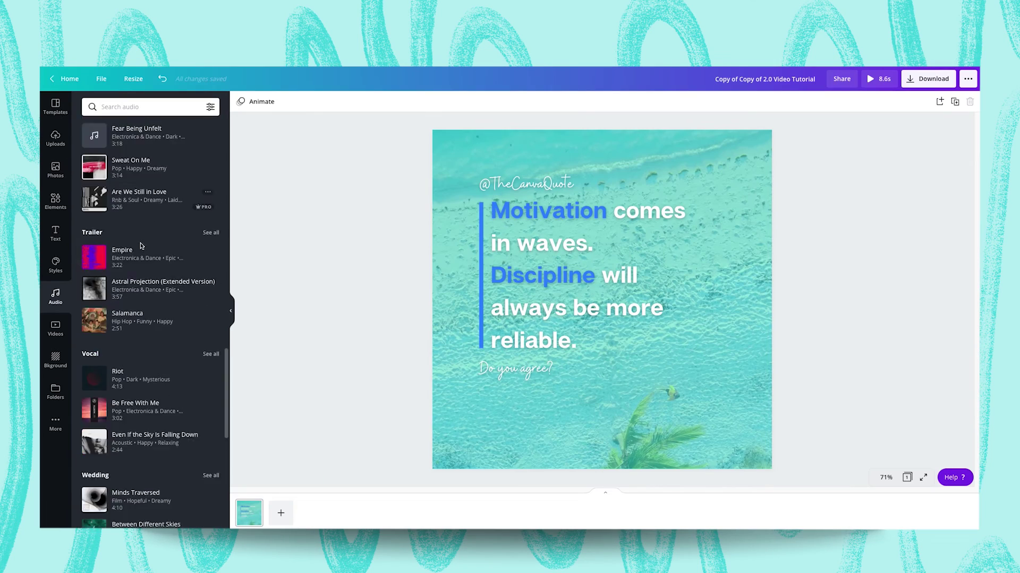
scroll(141, 246, down, 2)
scroll(119, 249, up, 6)
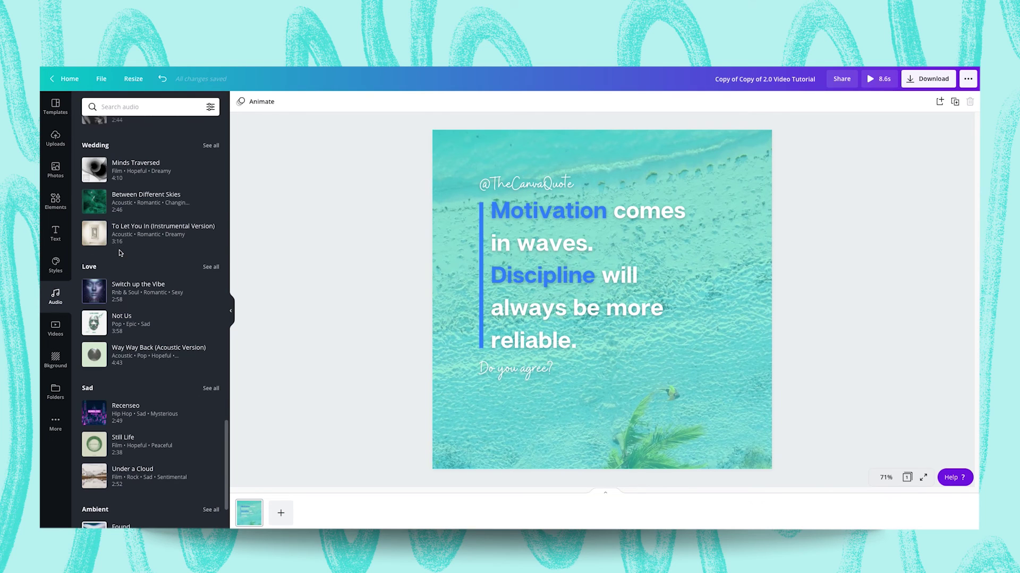
scroll(94, 318, down, 2)
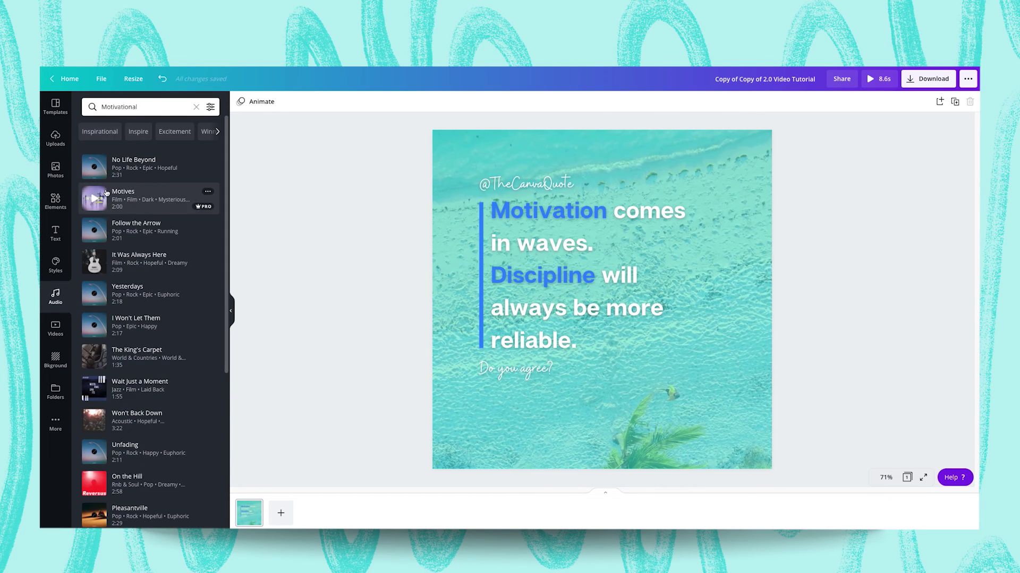
scroll(101, 255, down, 6)
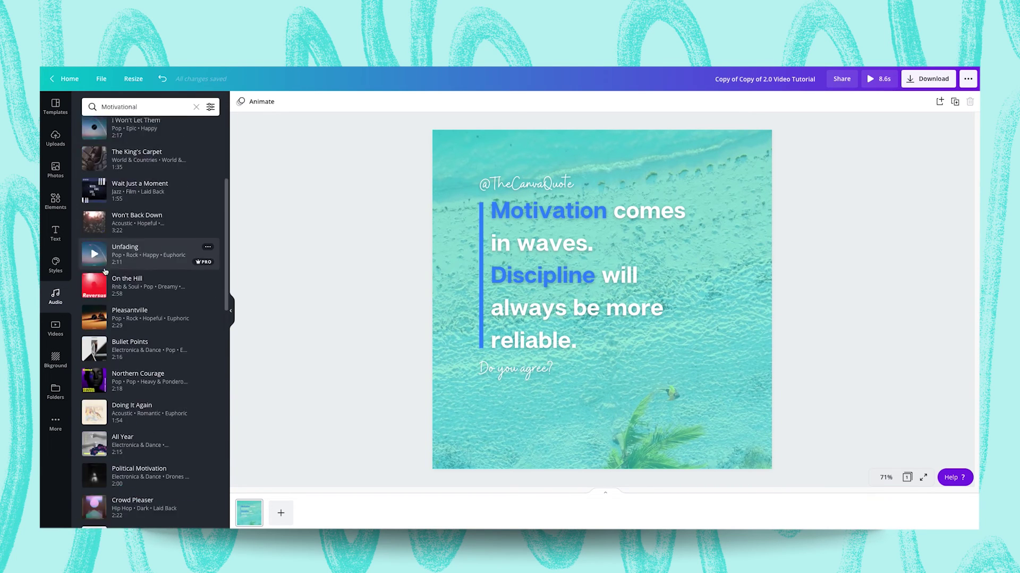
scroll(104, 271, down, 10)
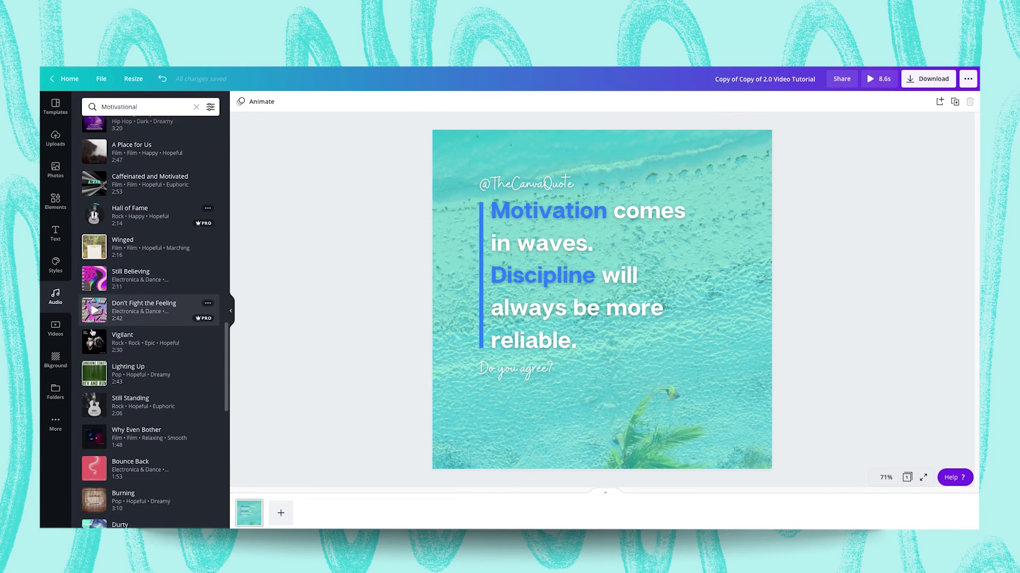
click(130, 389)
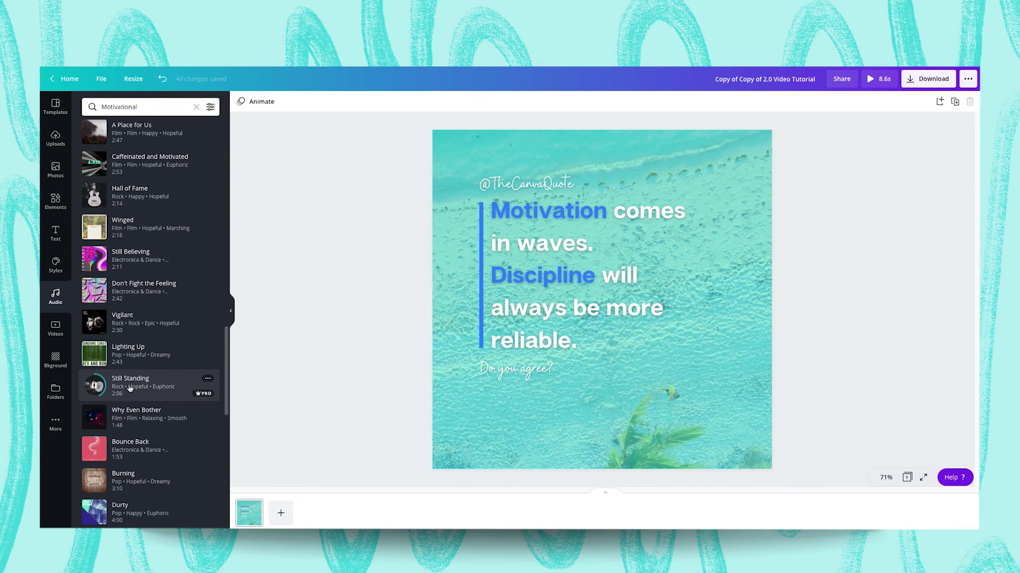
click(95, 388)
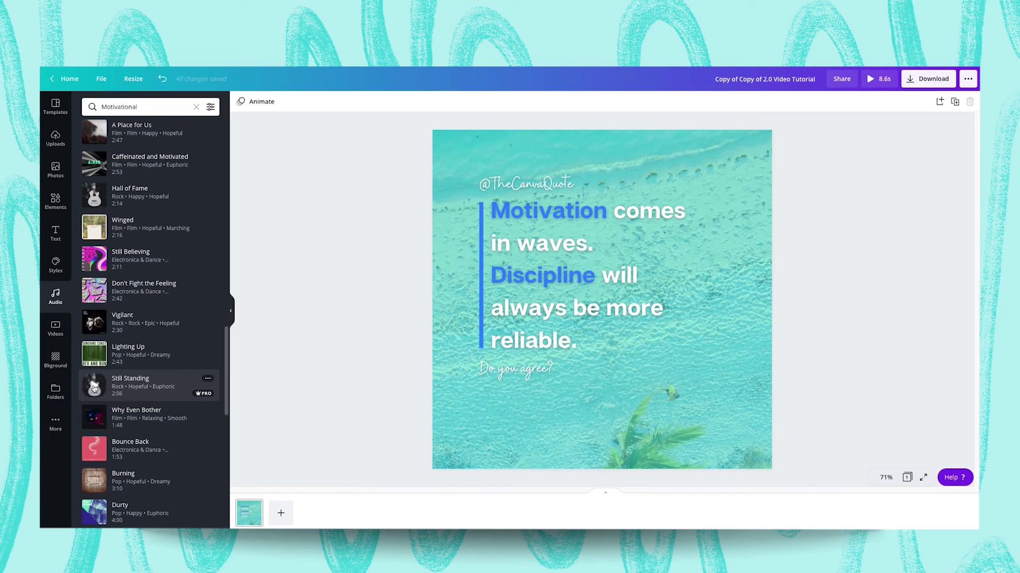
- Add Still Standing as the soundtrack, starting about 19 seconds into the track
click(134, 388)
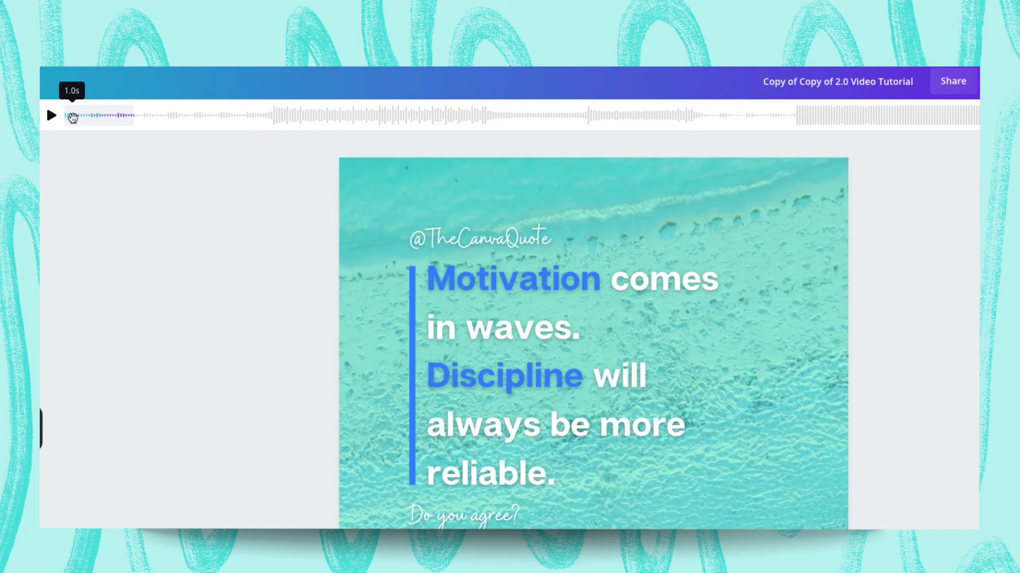
drag(73, 118, 231, 104)
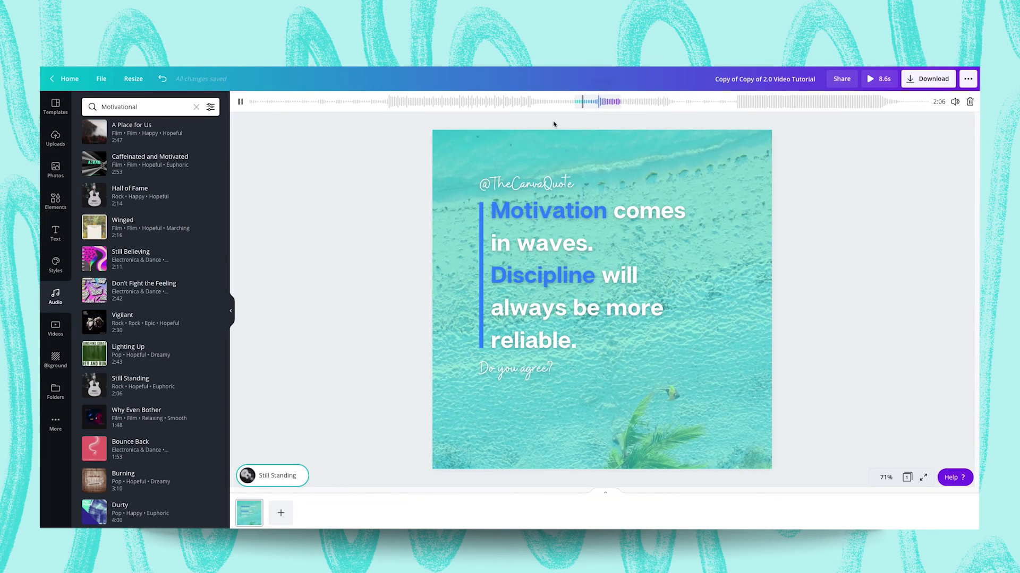
key(space)
click(358, 312)
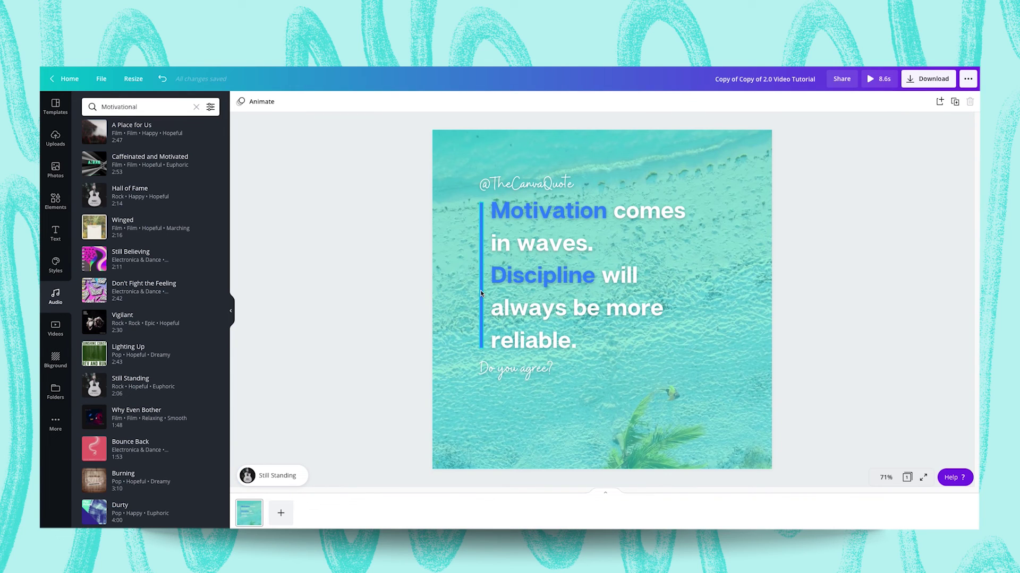